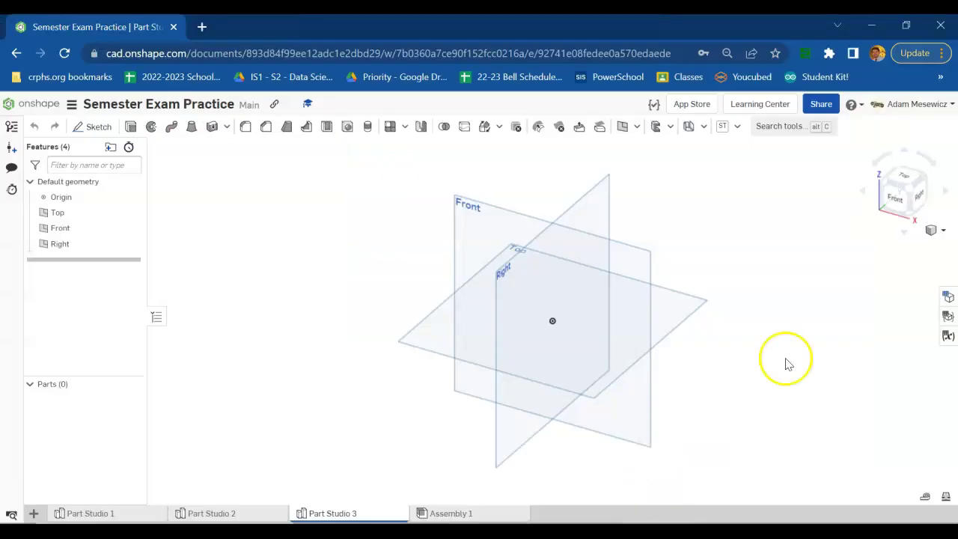
Hide the Front and Right default planes, leaving the Top plane shown from above.
{"action": "left_click", "coordinate": [911, 178]}
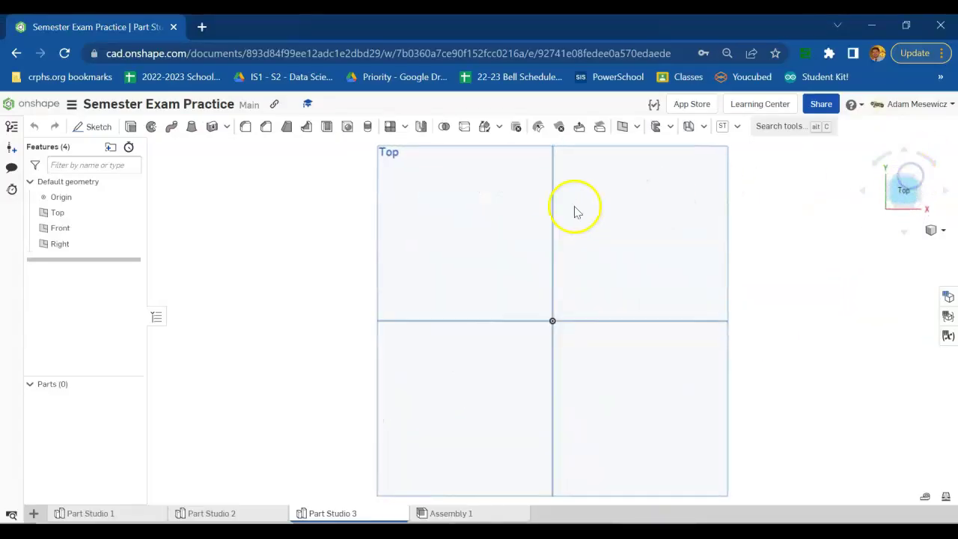
{"action": "left_click", "coordinate": [132, 229]}
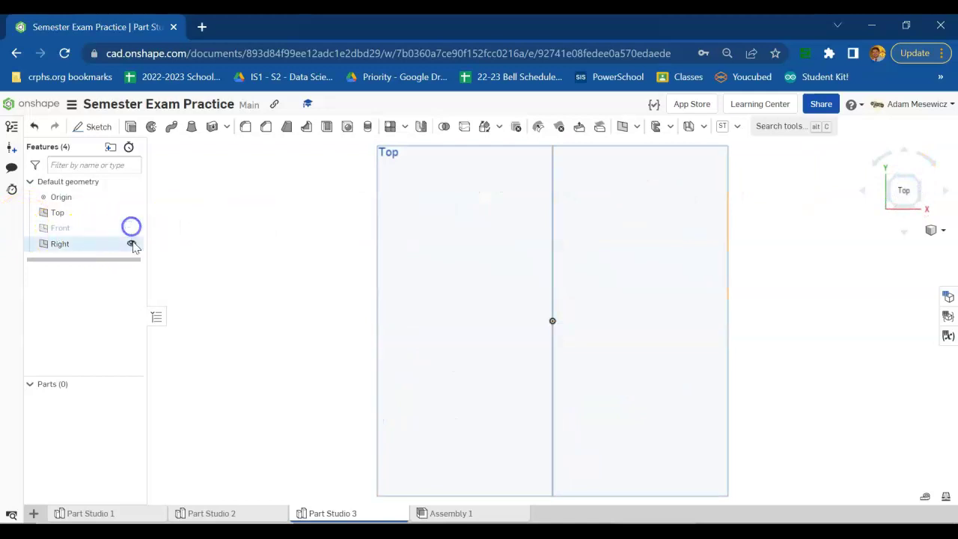
{"action": "left_click", "coordinate": [131, 244]}
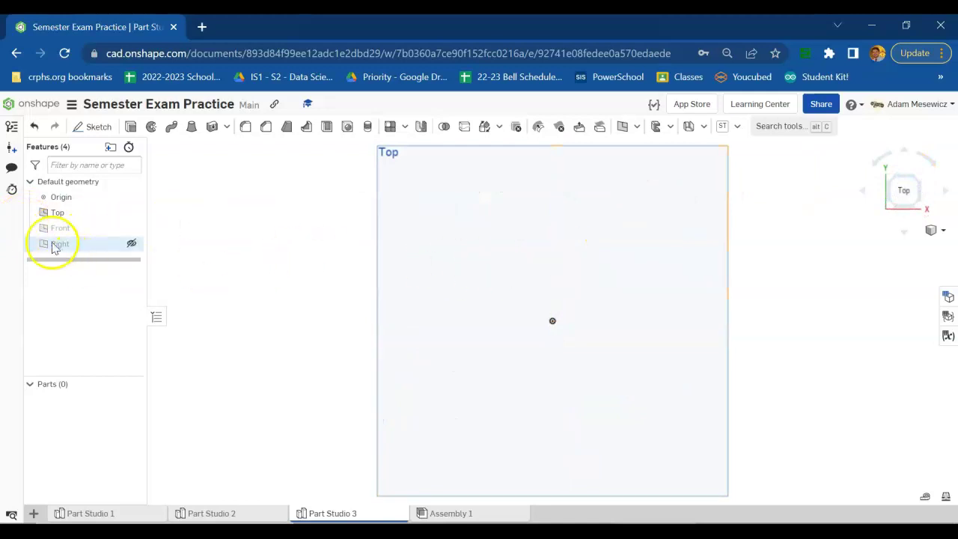
Start a sketch on the Top plane and draw a circle about 43 mm in diameter centred on the origin.
{"action": "left_click", "coordinate": [96, 127]}
{"action": "left_click", "coordinate": [517, 262]}
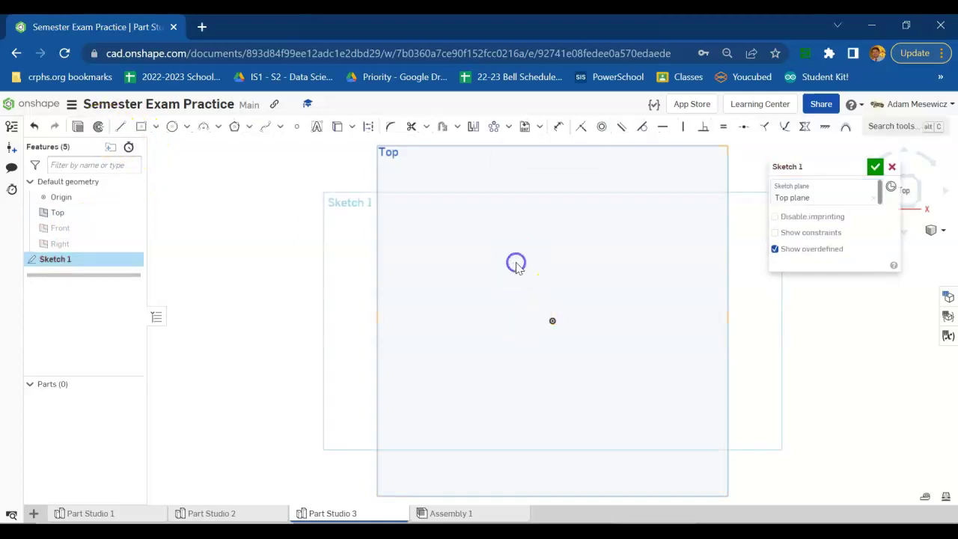
{"action": "left_click", "coordinate": [173, 126]}
{"action": "left_click", "coordinate": [552, 320]}
{"action": "left_click", "coordinate": [589, 285]}
Dimension the circle's diameter to 20 mm.
{"action": "key", "text": "u"}
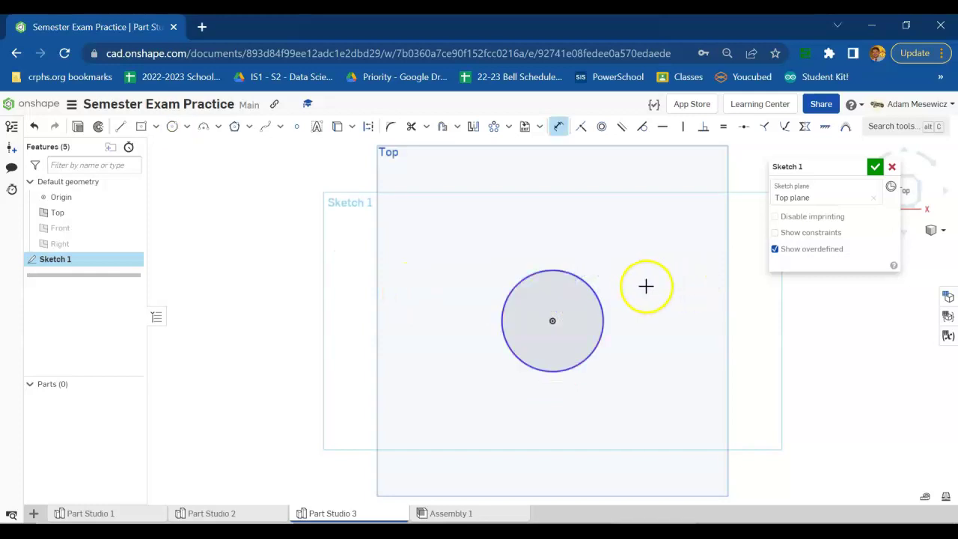
{"action": "left_click", "coordinate": [596, 293]}
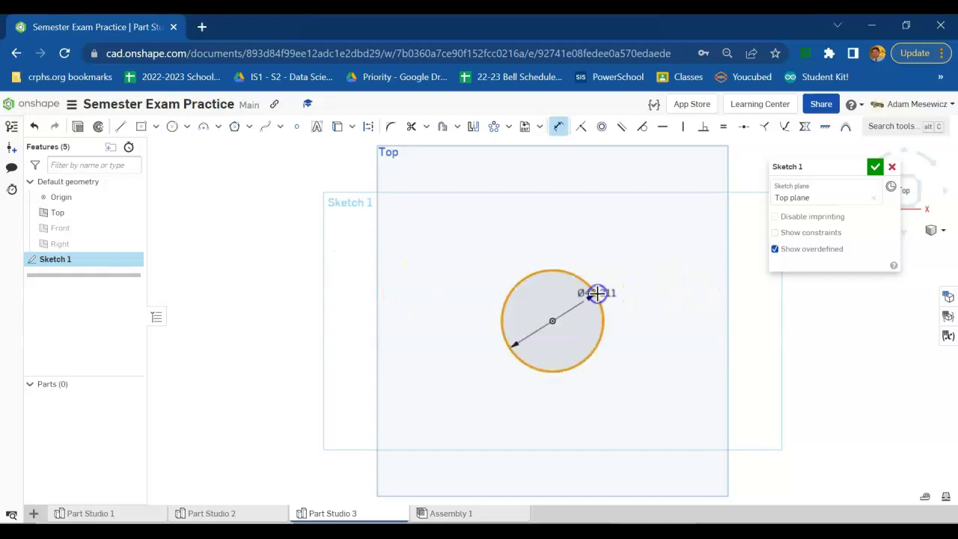
{"action": "left_click", "coordinate": [665, 259]}
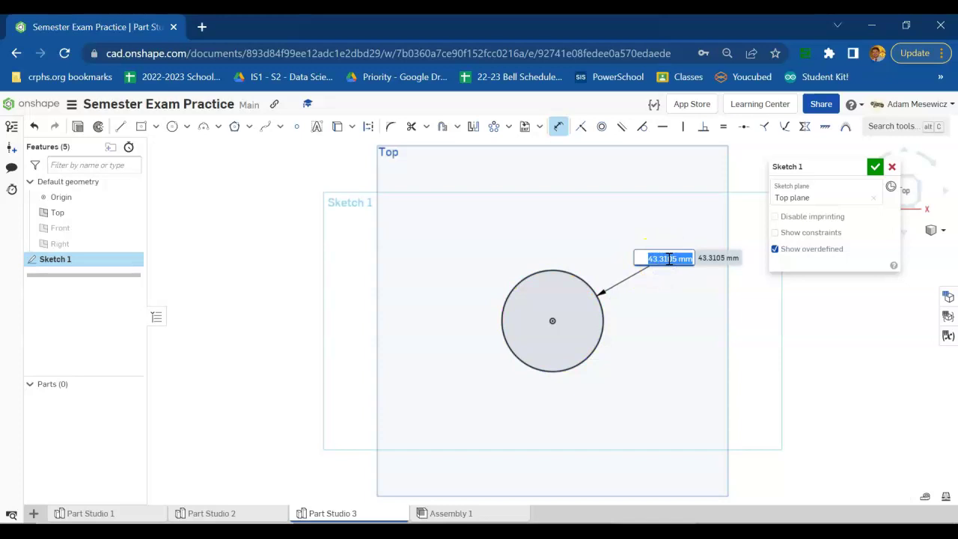
{"action": "type", "text": "20"}
{"action": "key", "text": "Return"}
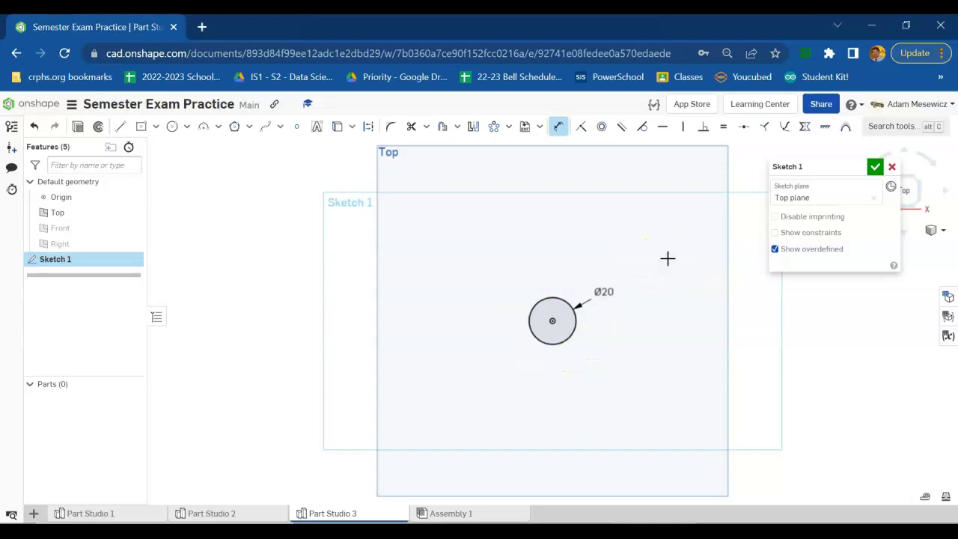
Extrude the 20 mm circle as a new solid with a blind depth of 3 mm.
{"action": "scroll", "coordinate": [560, 353], "scroll_direction": "up", "scroll_amount": 2}
{"action": "scroll", "coordinate": [552, 248], "scroll_direction": "up", "scroll_amount": 3}
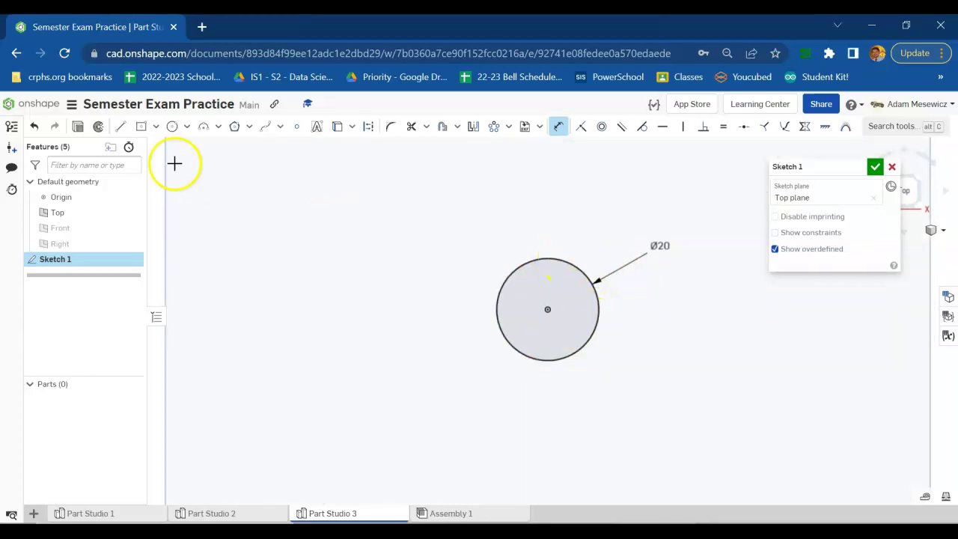
{"action": "left_click", "coordinate": [78, 126]}
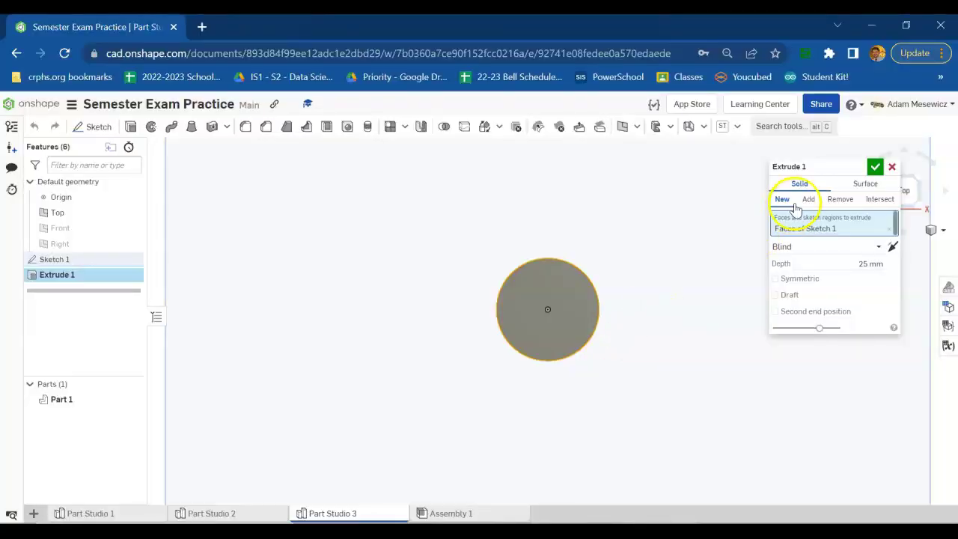
{"action": "left_click", "coordinate": [875, 265]}
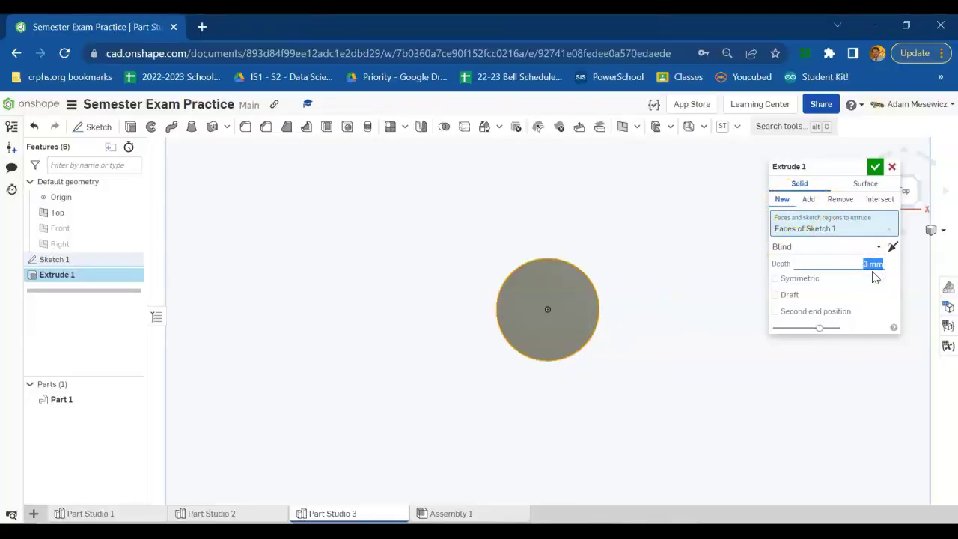
{"action": "left_click", "coordinate": [875, 166]}
Start a sketch on the disc's upper face and draw a concentric circle about 13 mm in diameter.
{"action": "mouse_move", "coordinate": [708, 338]}
{"action": "right_mouse_down"}
{"action": "mouse_move", "coordinate": [706, 289]}
{"action": "mouse_move", "coordinate": [714, 325]}
{"action": "right_mouse_up"}
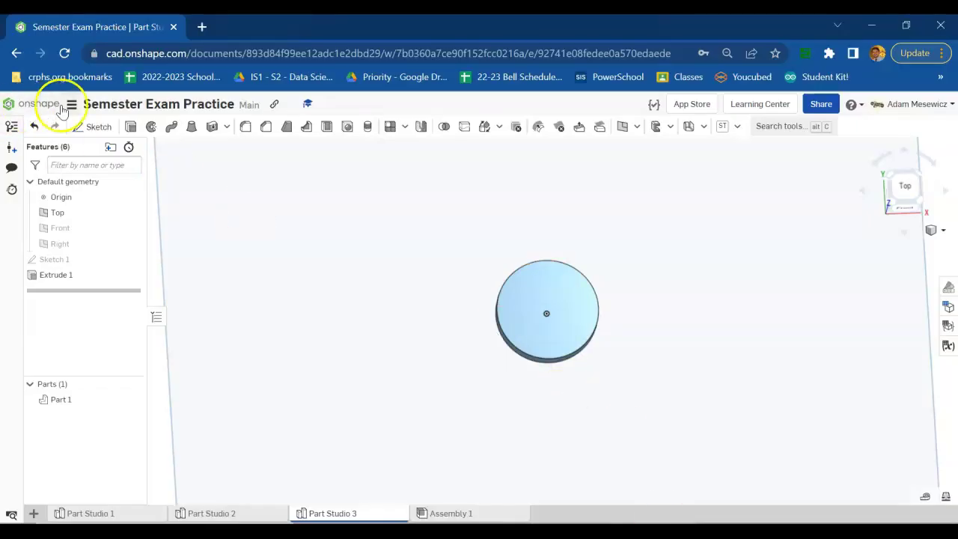
{"action": "left_click", "coordinate": [84, 126]}
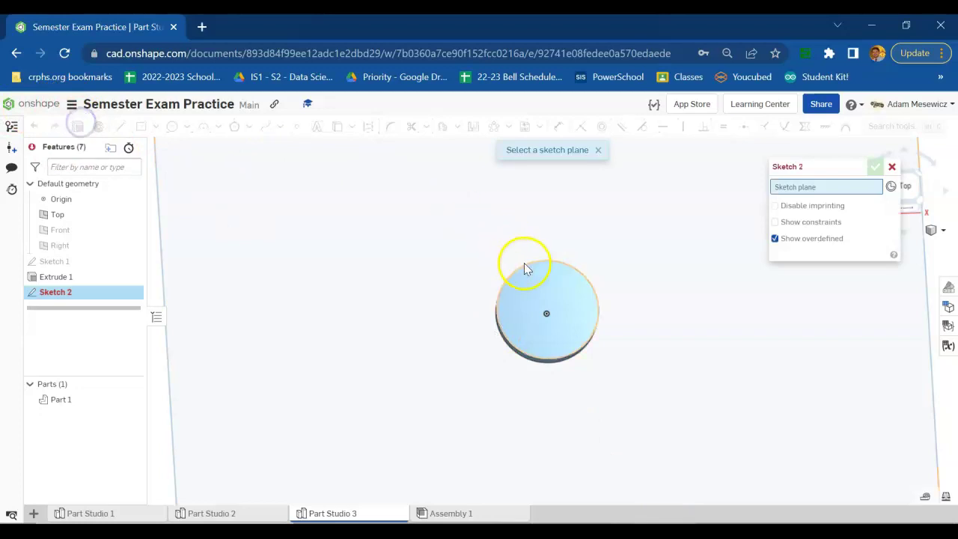
{"action": "left_click", "coordinate": [552, 284]}
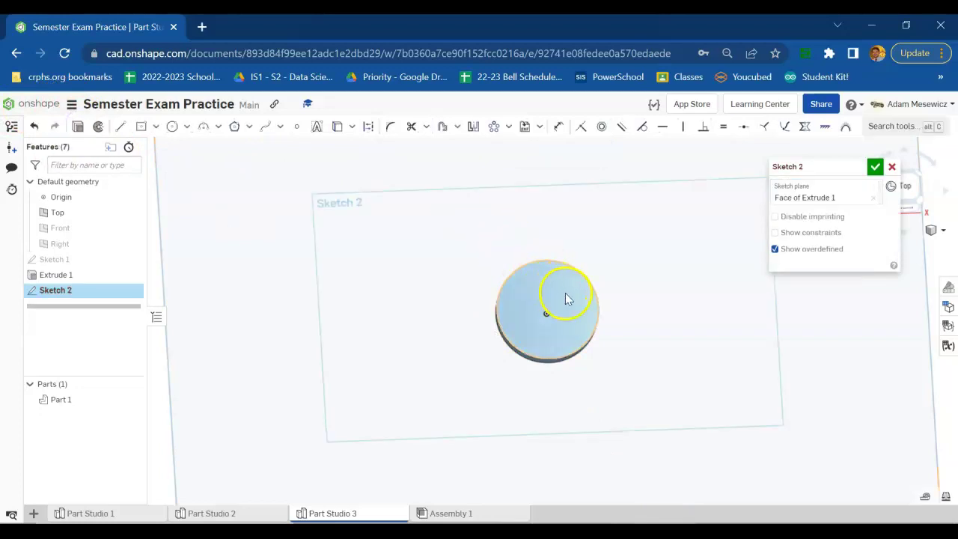
{"action": "left_click", "coordinate": [172, 126]}
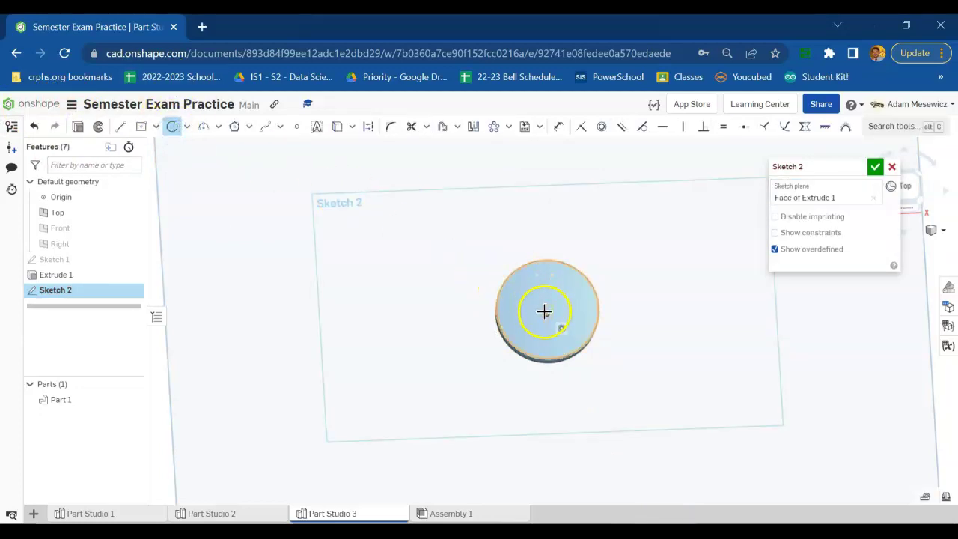
{"action": "left_click", "coordinate": [545, 311]}
{"action": "left_click", "coordinate": [909, 188]}
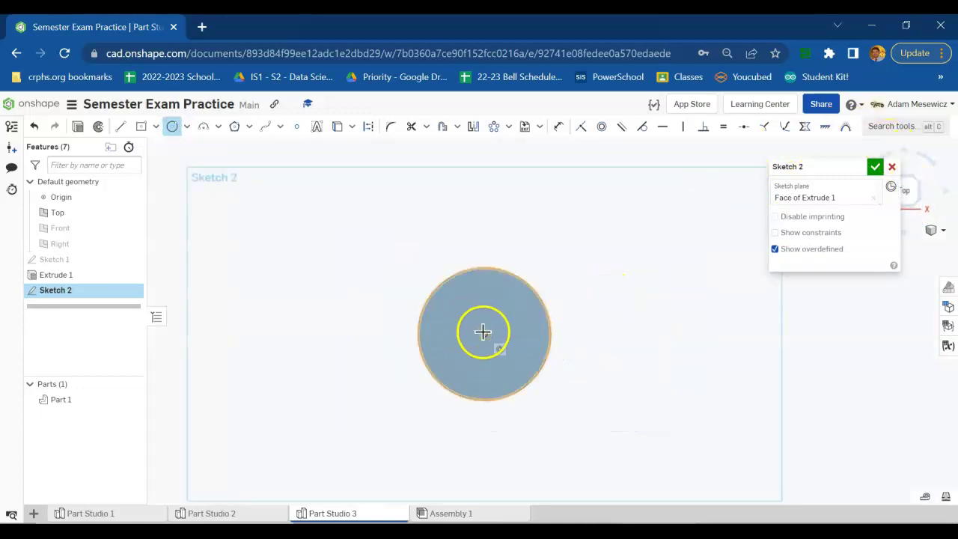
{"action": "left_click", "coordinate": [484, 334]}
{"action": "left_click", "coordinate": [467, 295]}
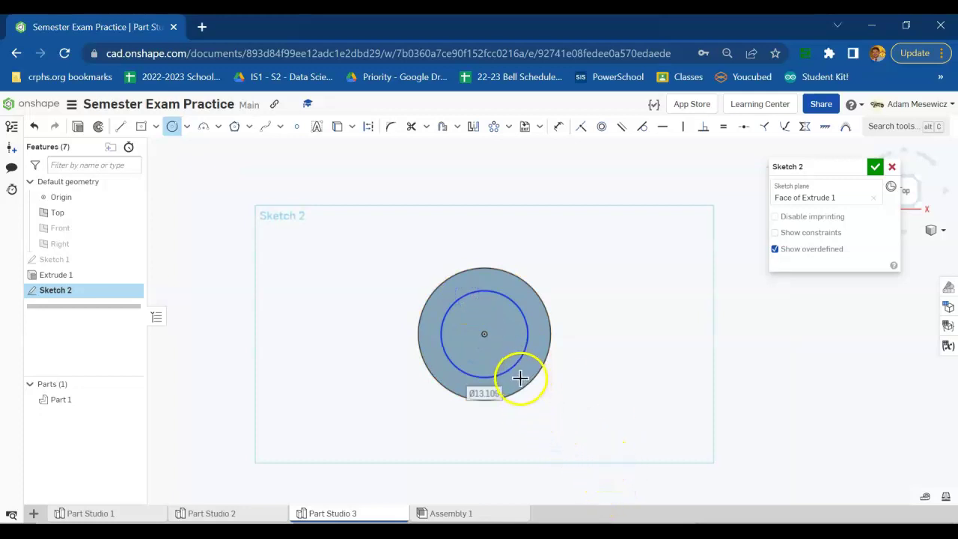
Dimension the inner circle's diameter to 14 mm and finish the sketch.
{"action": "key", "text": "d"}
{"action": "left_click_drag", "start_coordinate": [521, 337], "coordinate": [638, 358]}
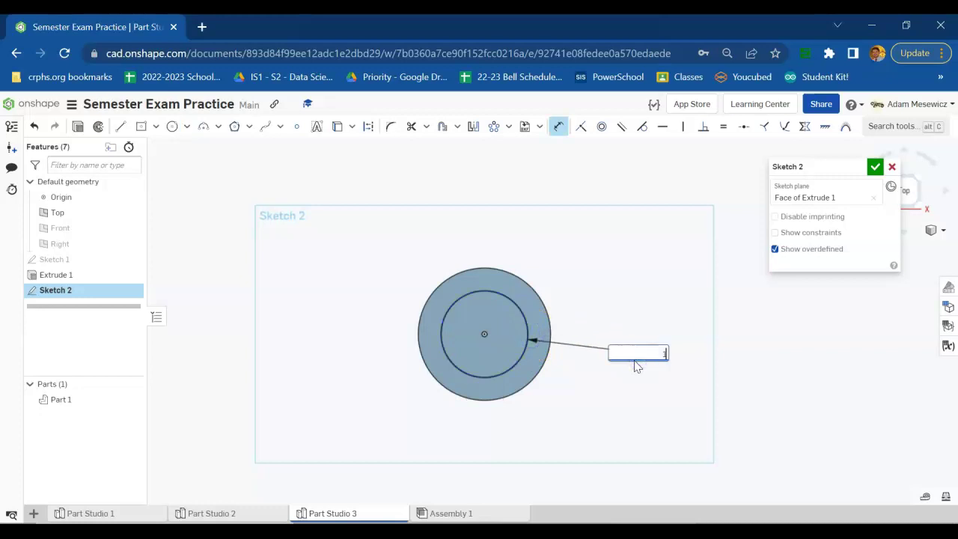
{"action": "type", "text": "14"}
{"action": "key", "text": "Return"}
{"action": "mouse_move", "coordinate": [468, 250]}
{"action": "right_mouse_down"}
{"action": "mouse_move", "coordinate": [603, 327]}
{"action": "mouse_move", "coordinate": [597, 295]}
{"action": "mouse_move", "coordinate": [622, 302]}
{"action": "mouse_move", "coordinate": [613, 301]}
{"action": "right_mouse_up"}
{"action": "left_click", "coordinate": [873, 168]}
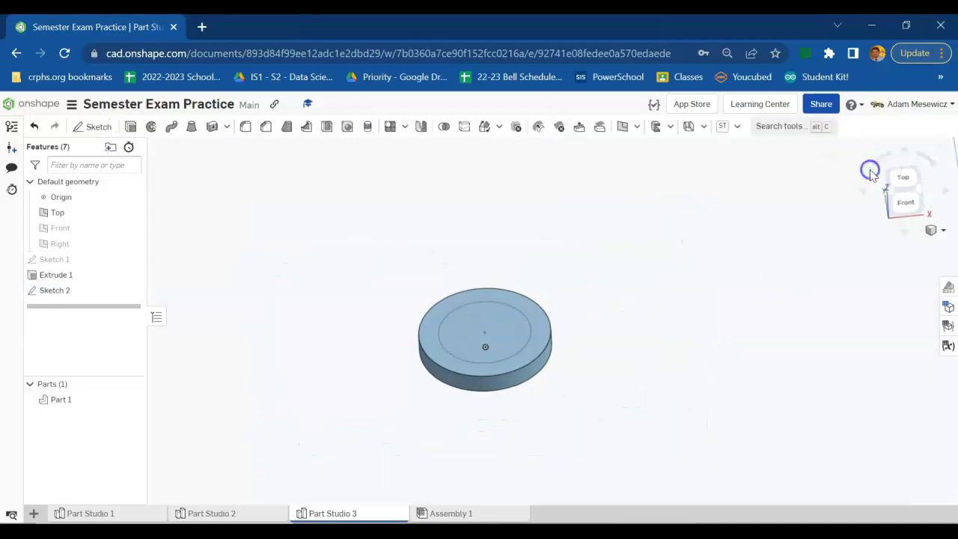
Create a plane offset 6 mm above the 14 mm circle's face.
{"action": "key", "text": "alt+Tab"}
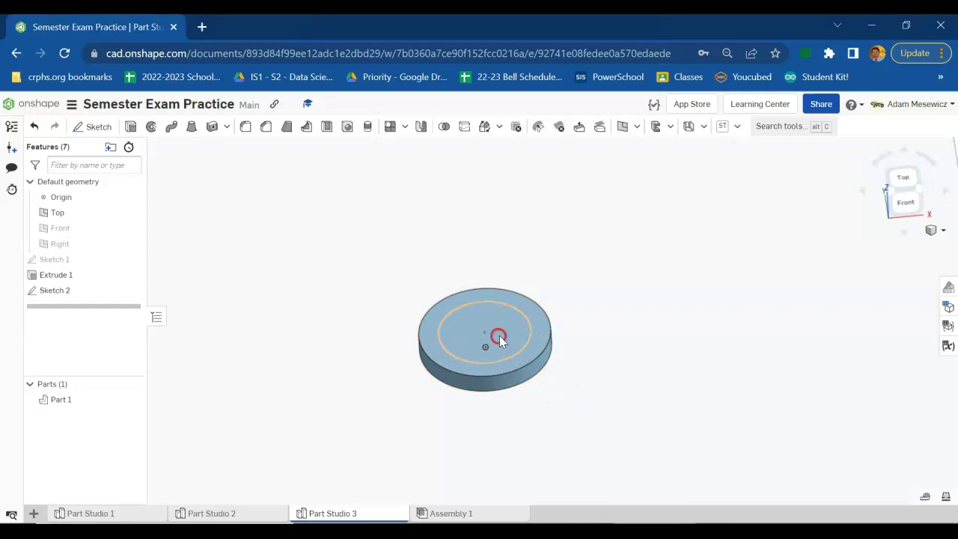
{"action": "right_click", "coordinate": [499, 340]}
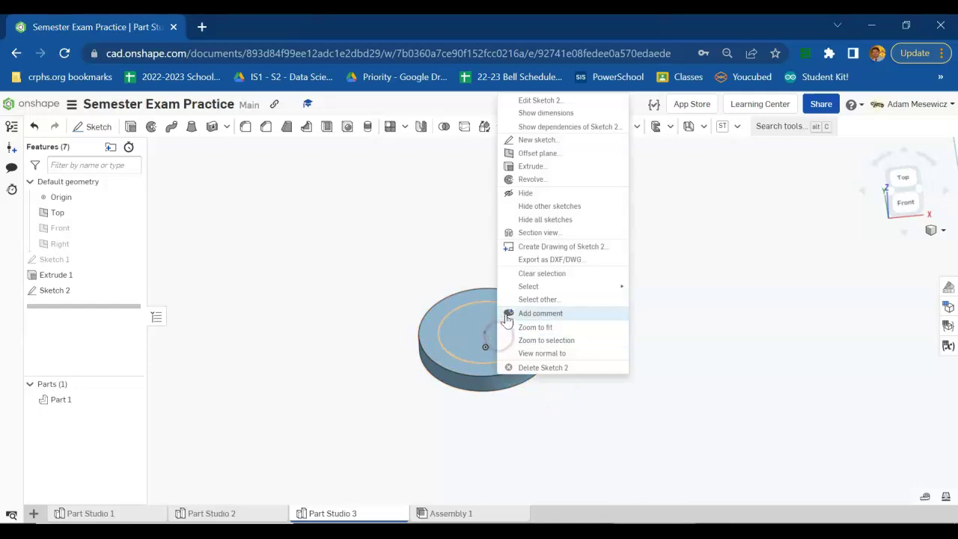
{"action": "left_click", "coordinate": [507, 150]}
{"action": "left_click", "coordinate": [843, 230]}
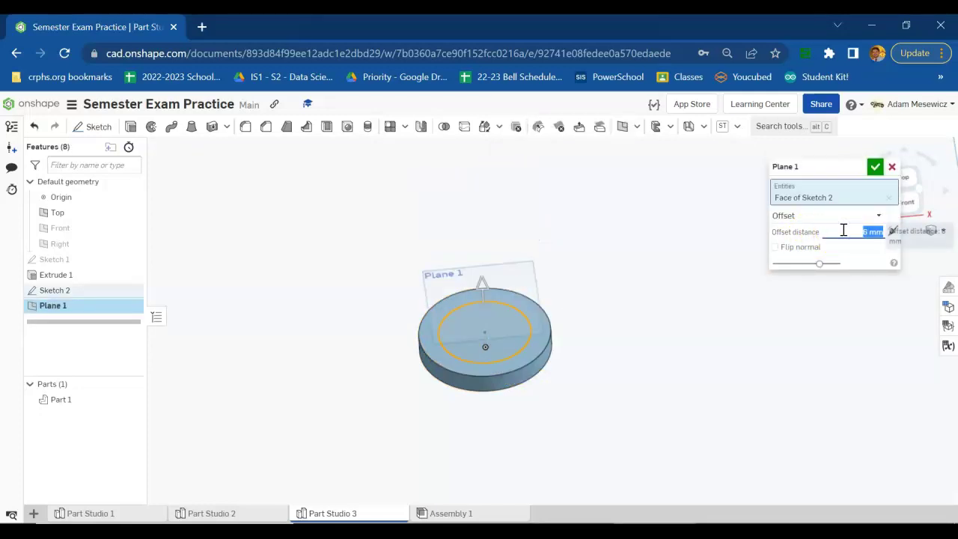
{"action": "right_click_drag", "start_coordinate": [646, 364], "coordinate": [633, 329]}
{"action": "left_click", "coordinate": [875, 167]}
Start a sketch on the offset plane and draw a circle about 4.6 mm in diameter centred over the origin.
{"action": "right_click_drag", "start_coordinate": [670, 251], "coordinate": [765, 228]}
{"action": "left_click", "coordinate": [903, 180]}
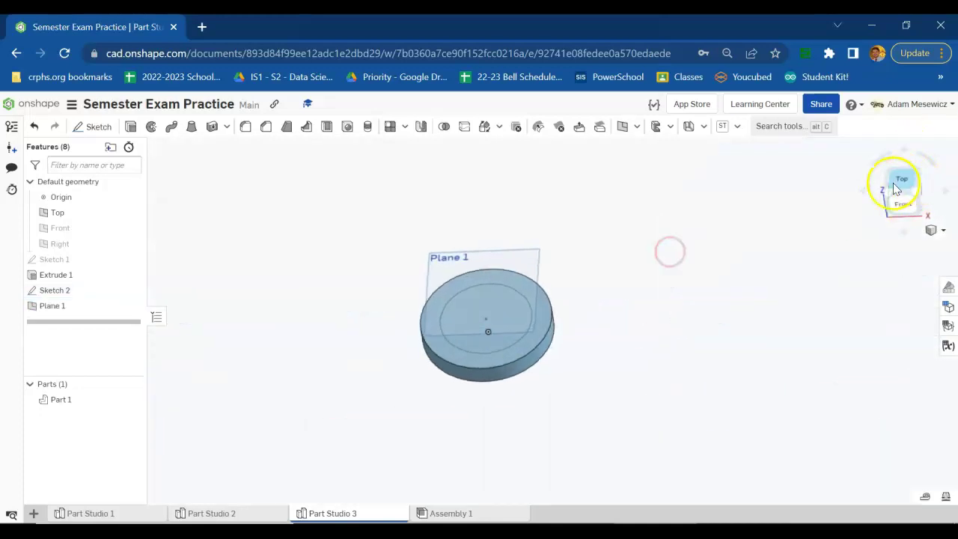
{"action": "scroll", "coordinate": [534, 323], "scroll_direction": "up", "scroll_amount": 5}
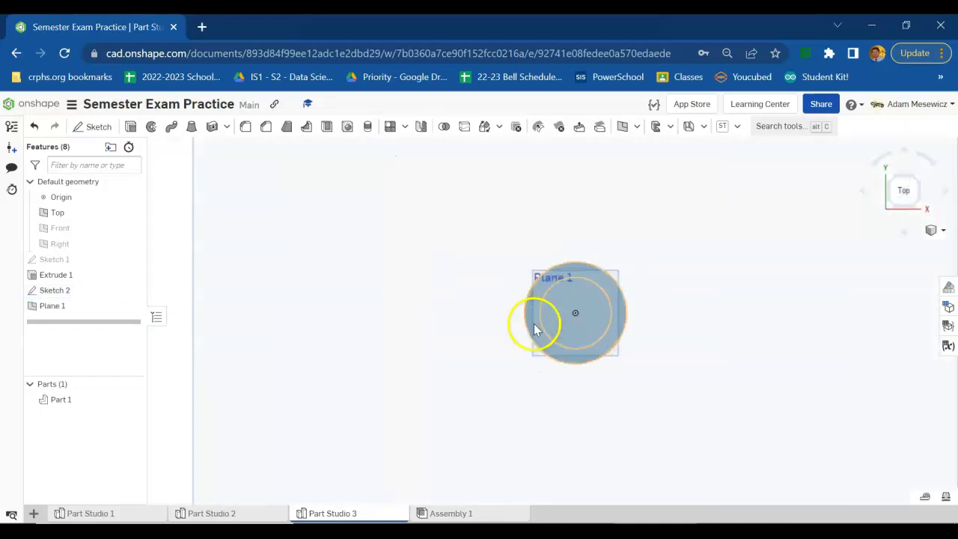
{"action": "left_click", "coordinate": [81, 125]}
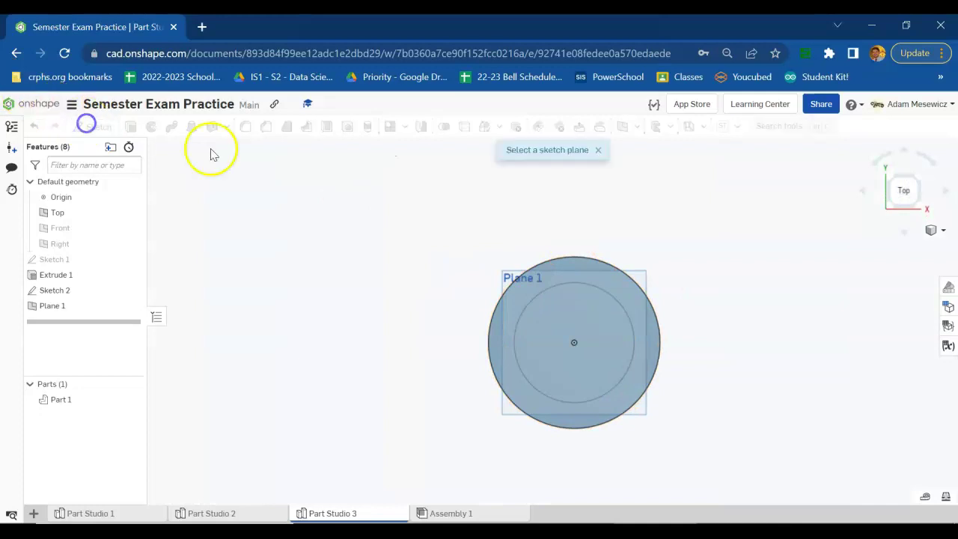
{"action": "left_click", "coordinate": [509, 283]}
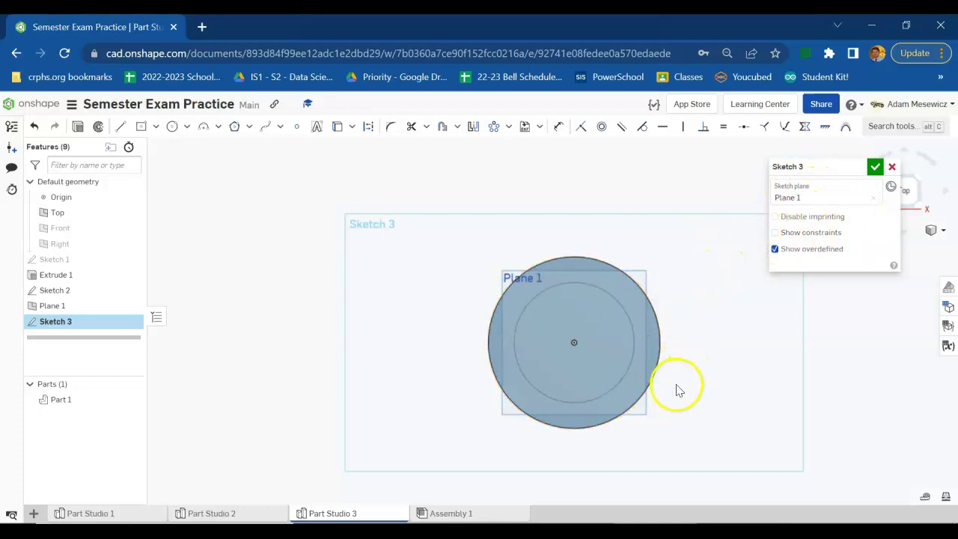
{"action": "scroll", "coordinate": [685, 382], "scroll_direction": "up", "scroll_amount": 2}
{"action": "left_click", "coordinate": [172, 126]}
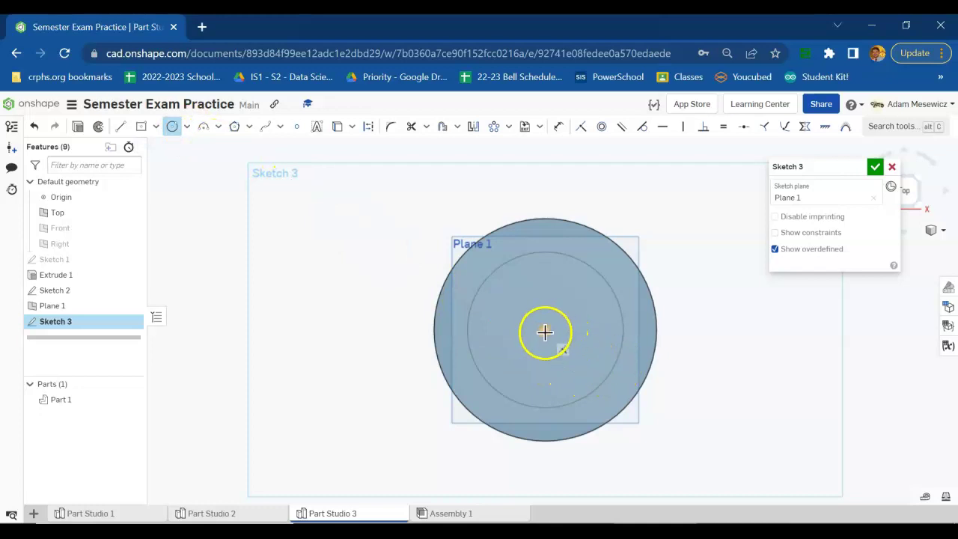
{"action": "left_click", "coordinate": [568, 341]}
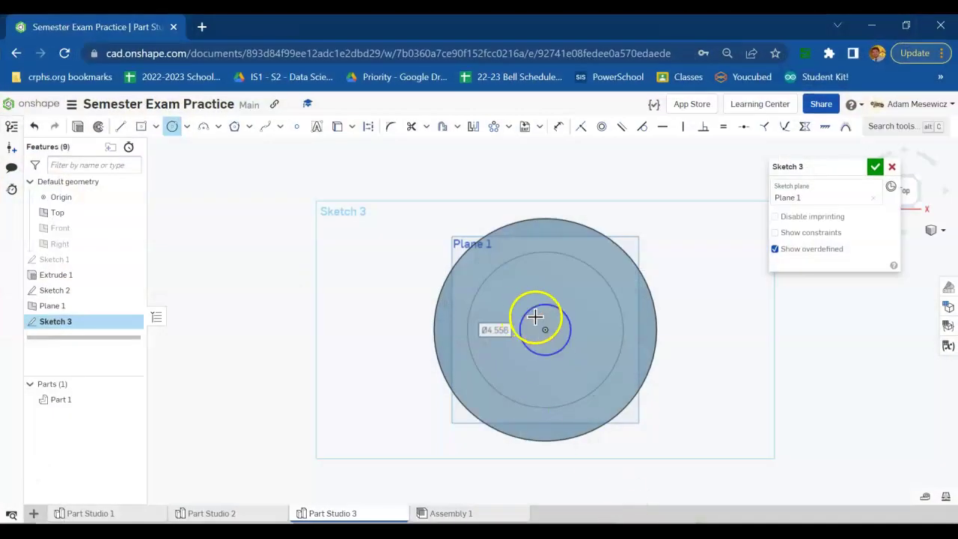
Dimension the circle on the offset plane to a 10 mm diameter and finish the sketch.
{"action": "key", "text": "d"}
{"action": "left_click", "coordinate": [547, 306]}
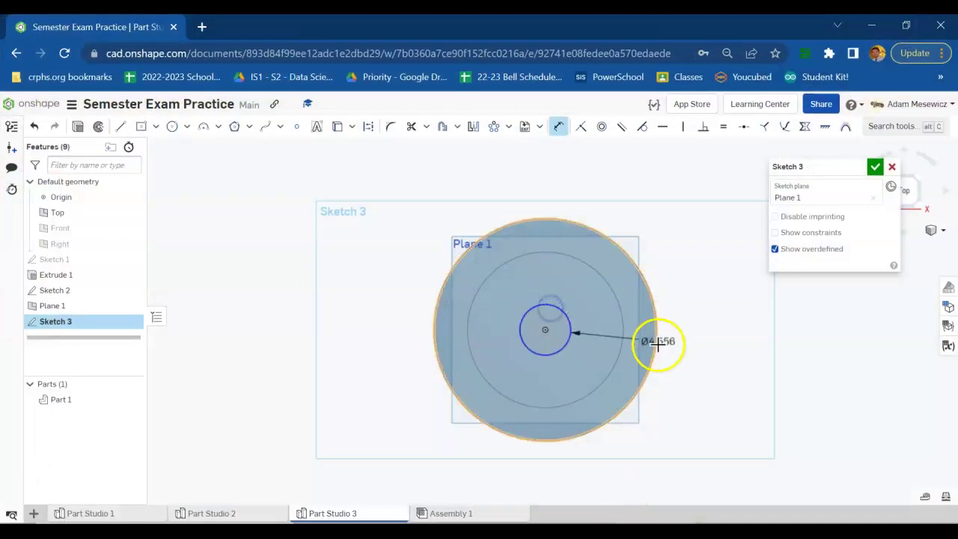
{"action": "left_click", "coordinate": [705, 420]}
{"action": "type", "text": "10"}
{"action": "key", "text": "Return"}
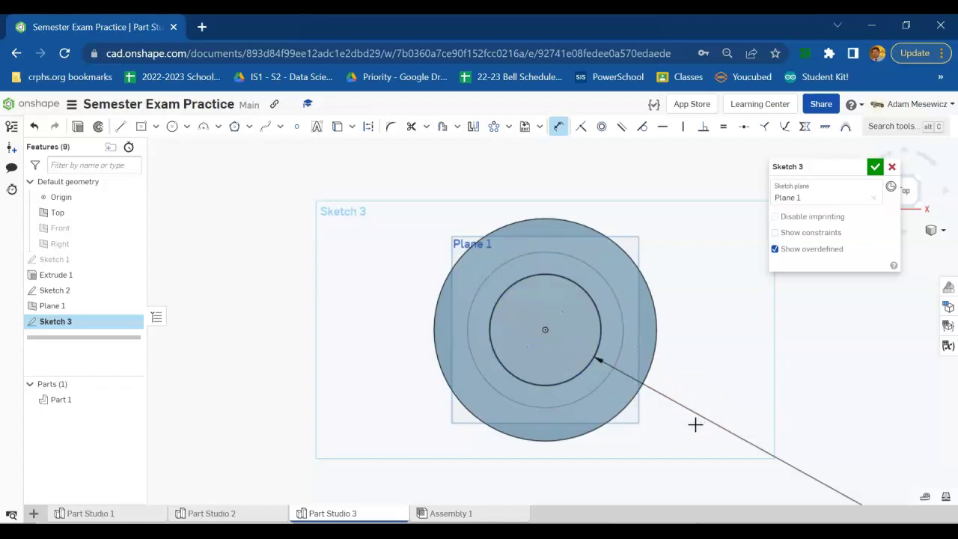
{"action": "mouse_move", "coordinate": [752, 369]}
{"action": "right_mouse_down"}
{"action": "mouse_move", "coordinate": [729, 364]}
{"action": "mouse_move", "coordinate": [737, 332]}
{"action": "right_mouse_up"}
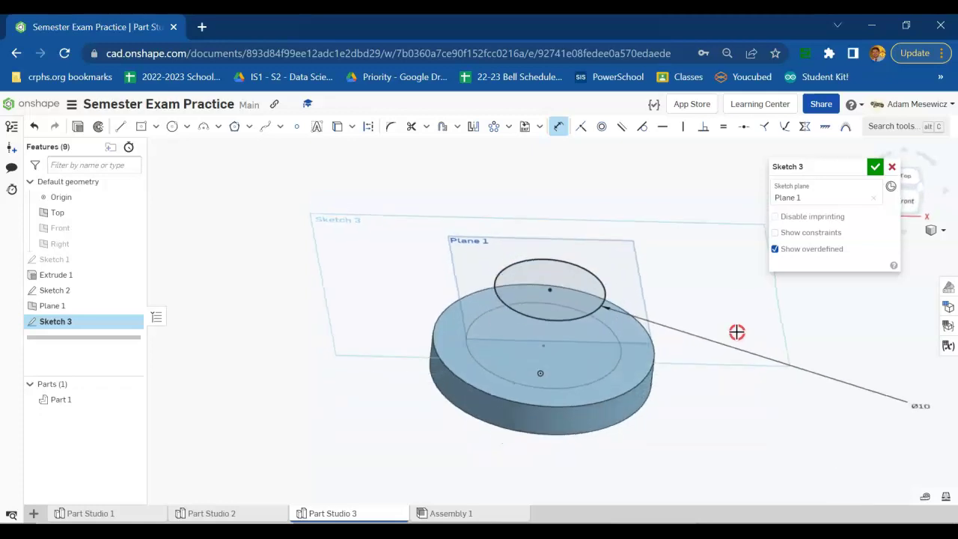
{"action": "left_click", "coordinate": [873, 168]}
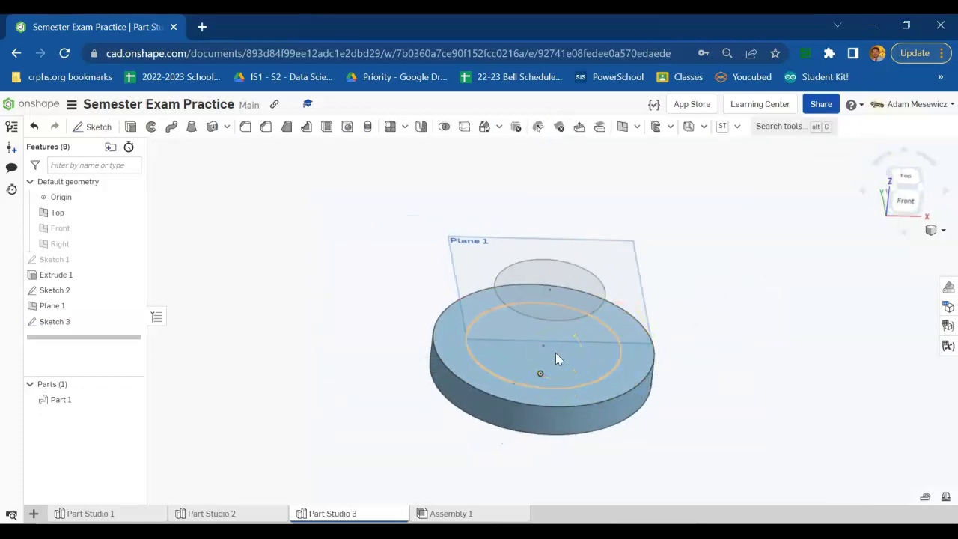
Loft from the 14 mm circle on the disc to the 10 mm circle on the offset plane, adding it to the disc.
{"action": "left_click", "coordinate": [190, 128]}
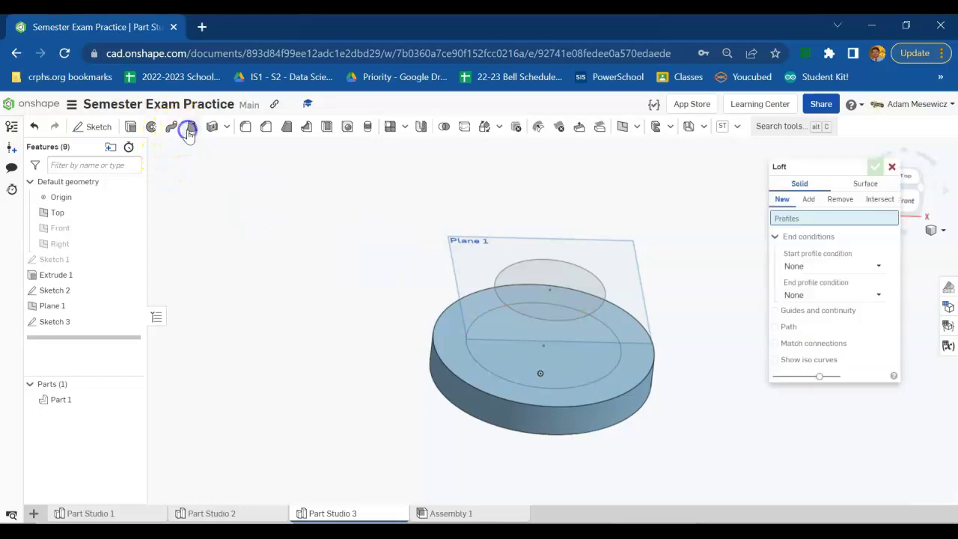
{"action": "left_click", "coordinate": [505, 348]}
{"action": "left_click", "coordinate": [521, 285]}
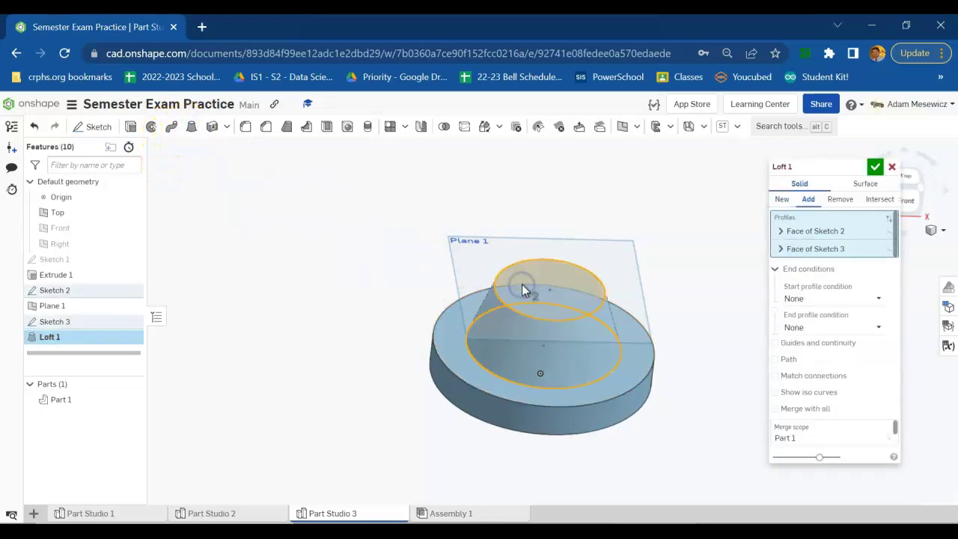
{"action": "mouse_move", "coordinate": [727, 406]}
{"action": "right_mouse_down"}
{"action": "mouse_move", "coordinate": [701, 389]}
{"action": "mouse_move", "coordinate": [699, 401]}
{"action": "right_mouse_up"}
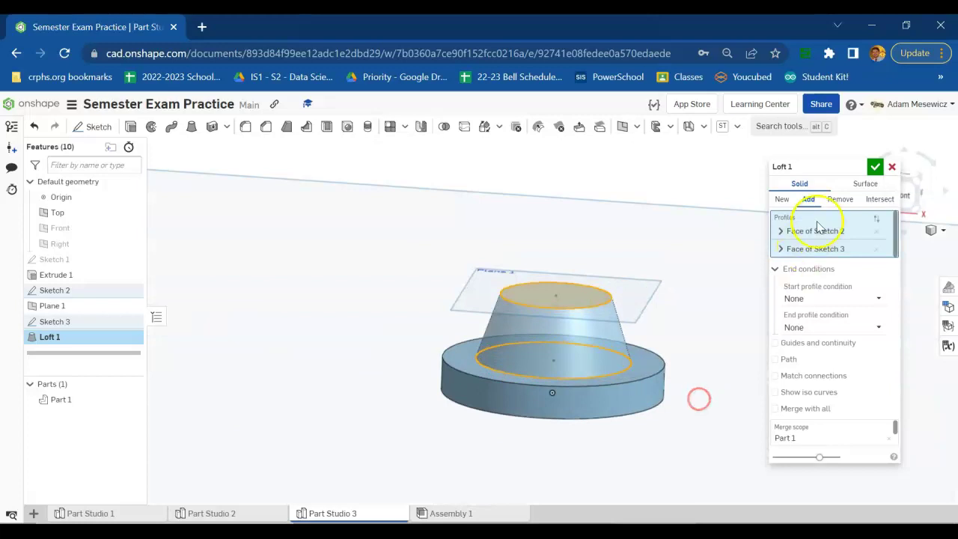
{"action": "left_click", "coordinate": [875, 168]}
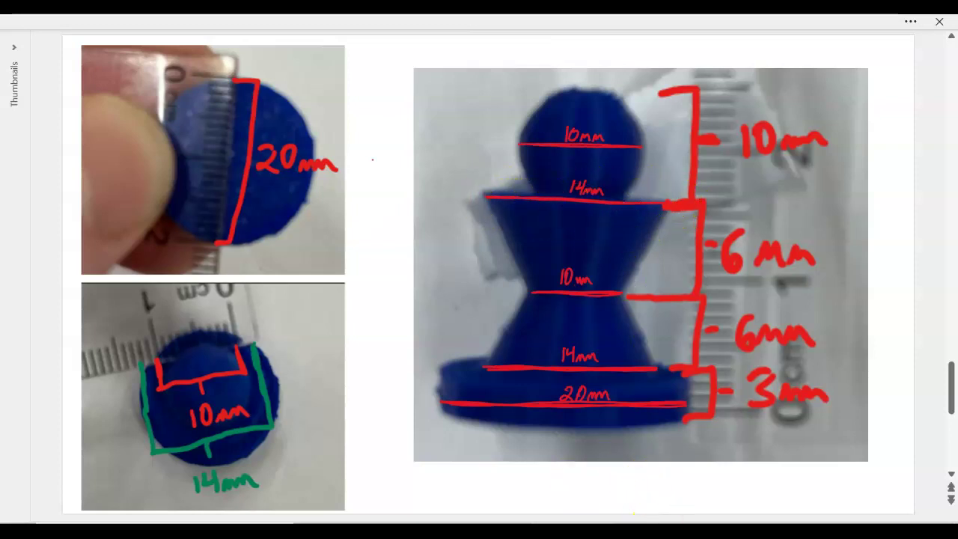
Create a second plane offset 6 mm above Plane 1.
{"action": "key", "text": "alt+Tab"}
{"action": "right_click_drag", "start_coordinate": [677, 259], "coordinate": [656, 276]}
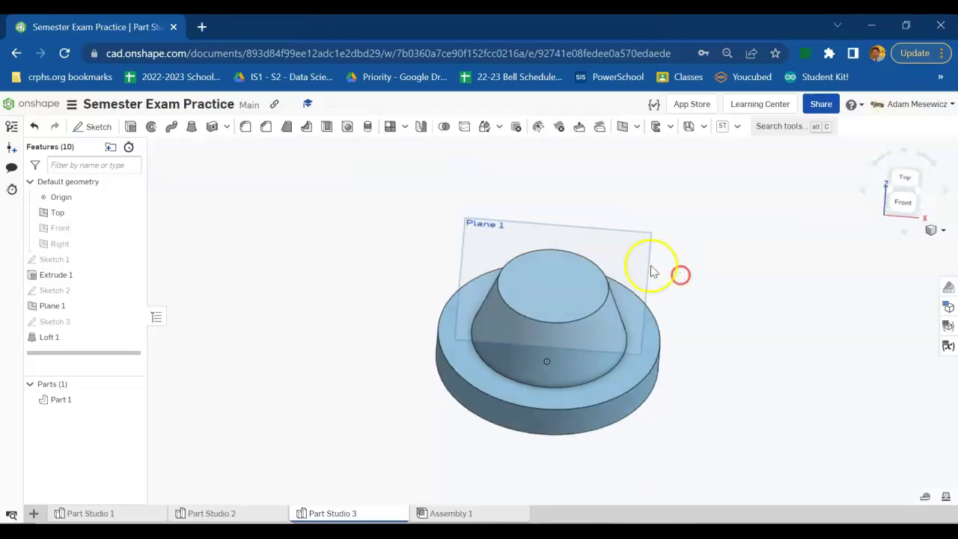
{"action": "right_click", "coordinate": [643, 256]}
{"action": "left_click", "coordinate": [679, 299]}
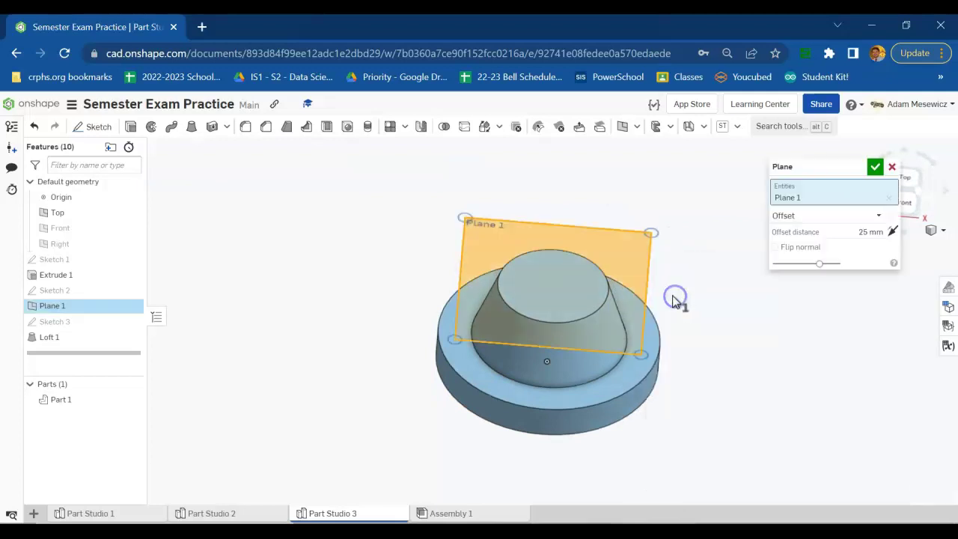
{"action": "right_click_drag", "start_coordinate": [841, 257], "coordinate": [798, 305]}
{"action": "left_click", "coordinate": [871, 233]}
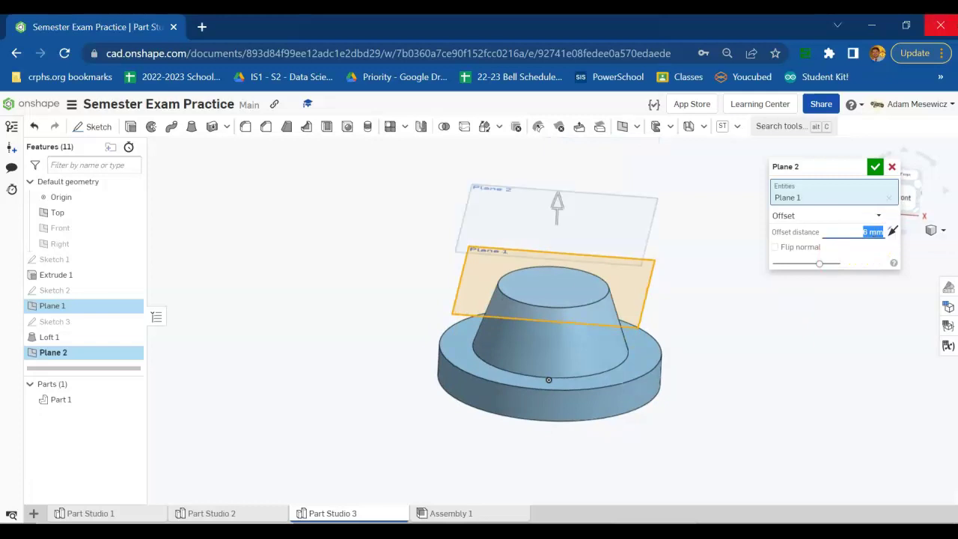
{"action": "left_click", "coordinate": [875, 166]}
Start a sketch on Plane 2 and draw a circle centred over the origin.
{"action": "right_click_drag", "start_coordinate": [744, 259], "coordinate": [756, 302]}
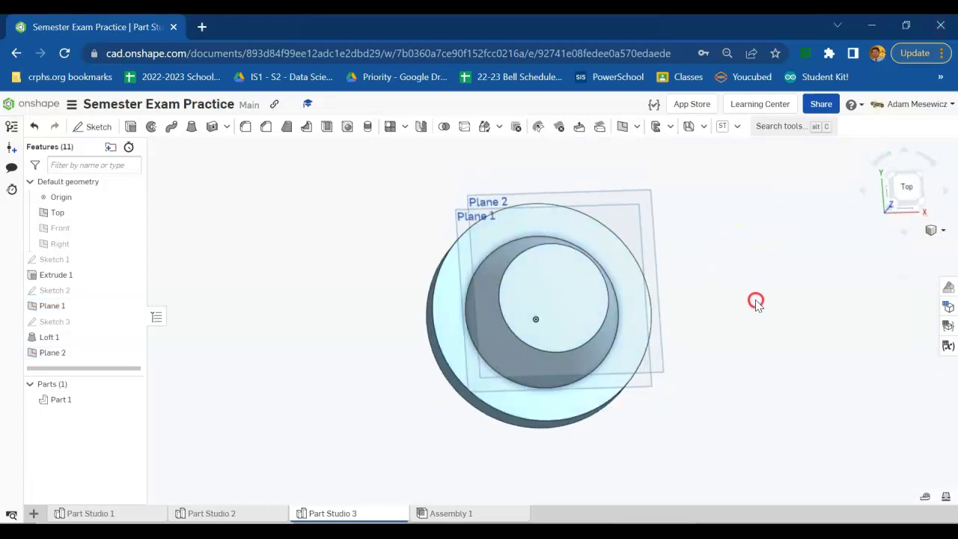
{"action": "left_click", "coordinate": [908, 186]}
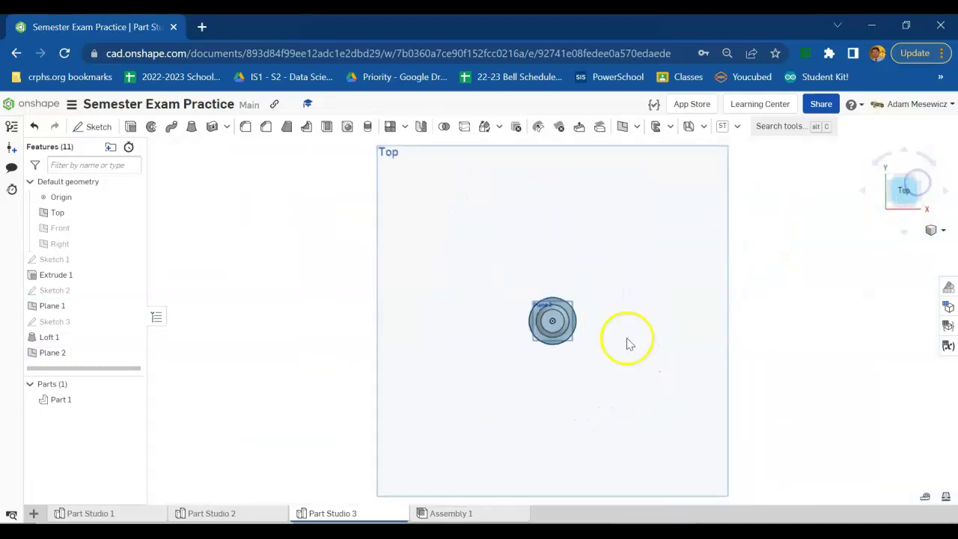
{"action": "left_click", "coordinate": [94, 126]}
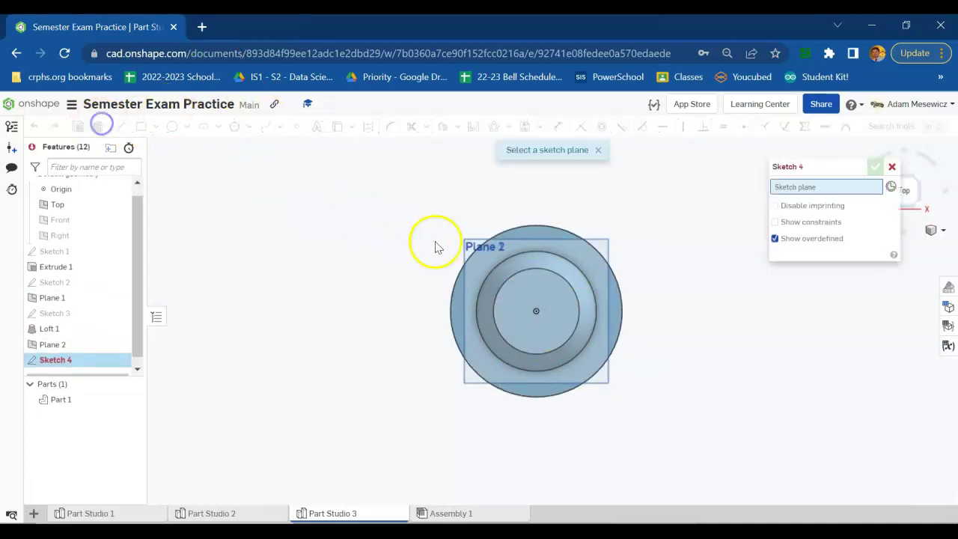
{"action": "left_click", "coordinate": [478, 247]}
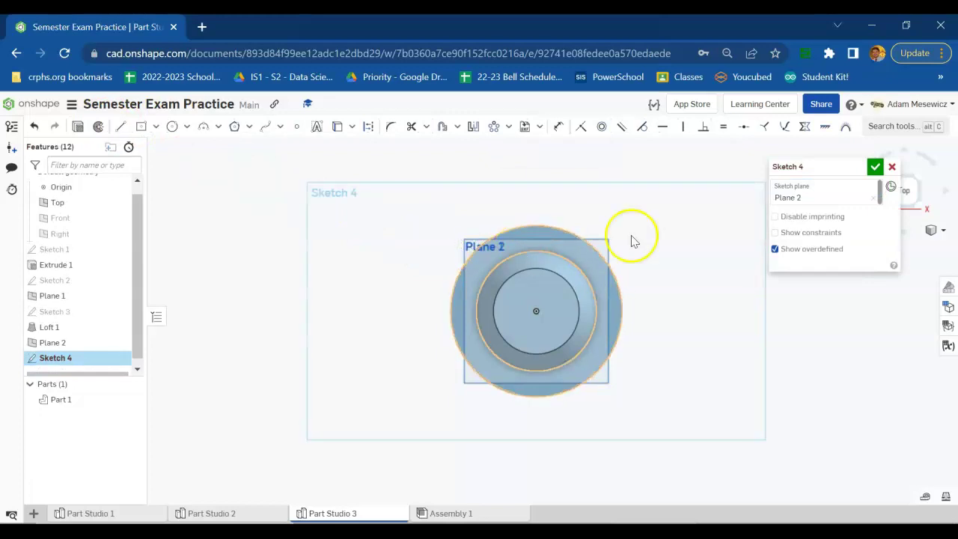
{"action": "scroll", "coordinate": [588, 367], "scroll_direction": "up", "scroll_amount": 3}
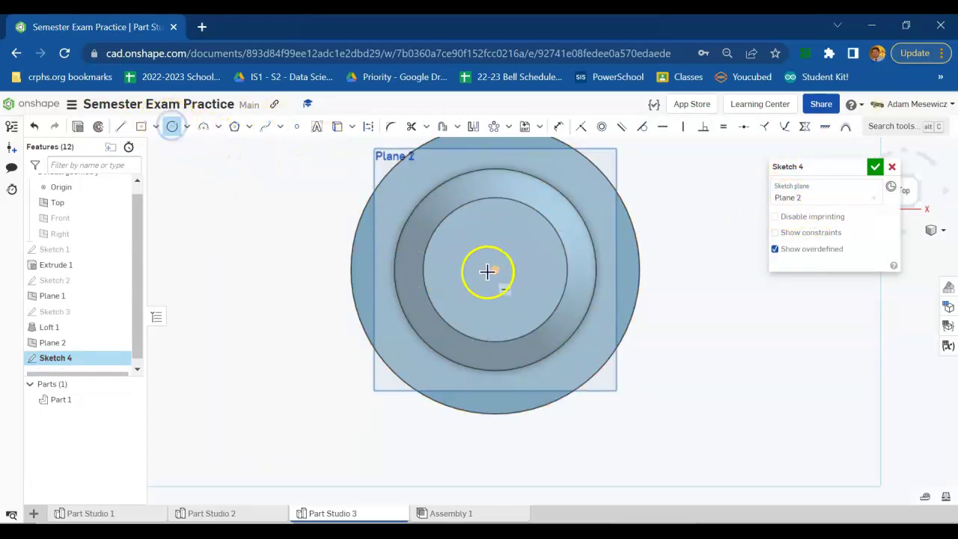
{"action": "left_click_drag", "start_coordinate": [515, 257], "coordinate": [697, 261]}
Dimension the circle on Plane 2 to a 14 mm diameter and finish the sketch.
{"action": "key", "text": "d"}
{"action": "type", "text": "14"}
{"action": "key", "text": "Return"}
{"action": "right_click_drag", "start_coordinate": [629, 375], "coordinate": [649, 336]}
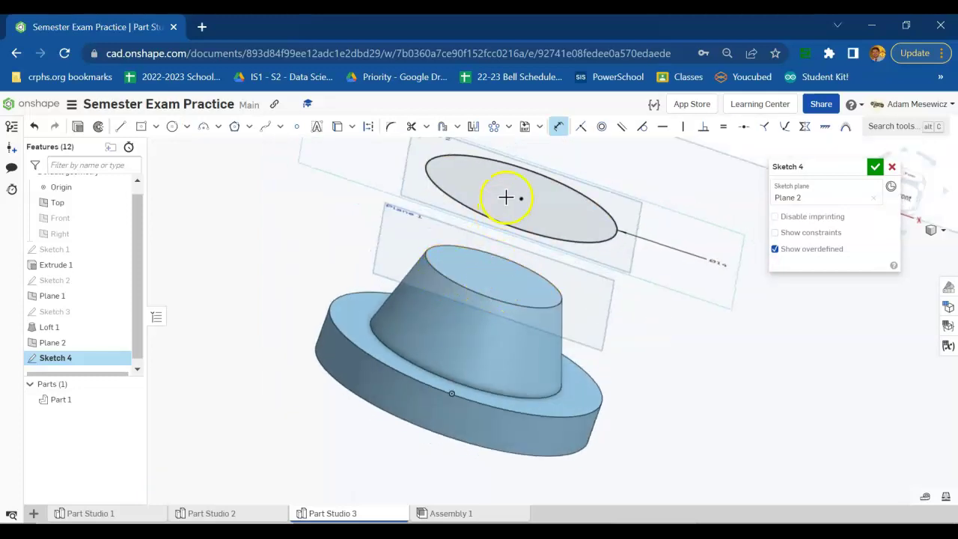
{"action": "left_click", "coordinate": [875, 167]}
Loft from the boss's 10 mm top face to the 14 mm circle on Plane 2, adding it to the part.
{"action": "left_click", "coordinate": [190, 126]}
{"action": "left_click", "coordinate": [494, 277]}
{"action": "left_click", "coordinate": [552, 209]}
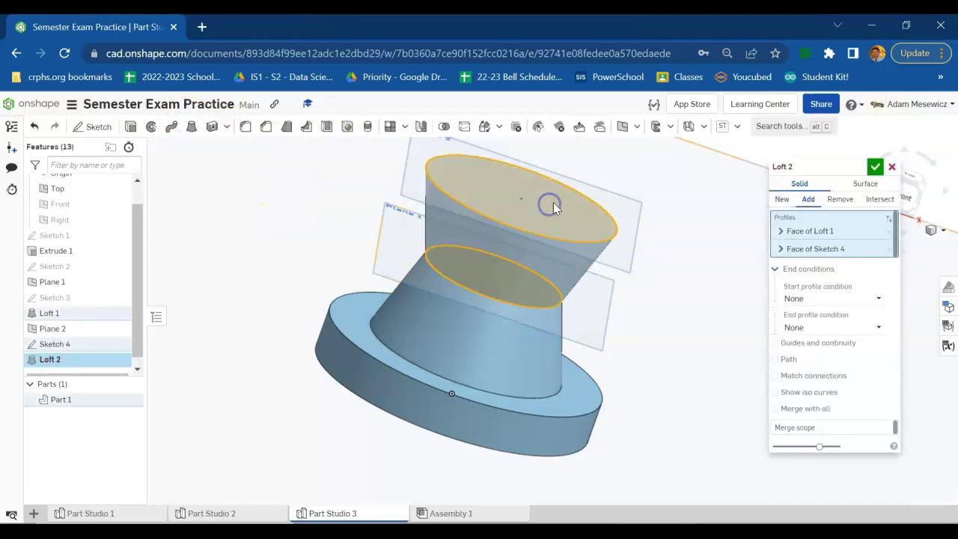
{"action": "left_click", "coordinate": [875, 167]}
{"action": "mouse_move", "coordinate": [674, 338]}
{"action": "right_mouse_down"}
{"action": "mouse_move", "coordinate": [695, 335]}
{"action": "mouse_move", "coordinate": [682, 349]}
{"action": "mouse_move", "coordinate": [651, 351]}
{"action": "mouse_move", "coordinate": [692, 327]}
{"action": "mouse_move", "coordinate": [674, 353]}
{"action": "mouse_move", "coordinate": [689, 366]}
{"action": "mouse_move", "coordinate": [680, 346]}
{"action": "right_mouse_up"}
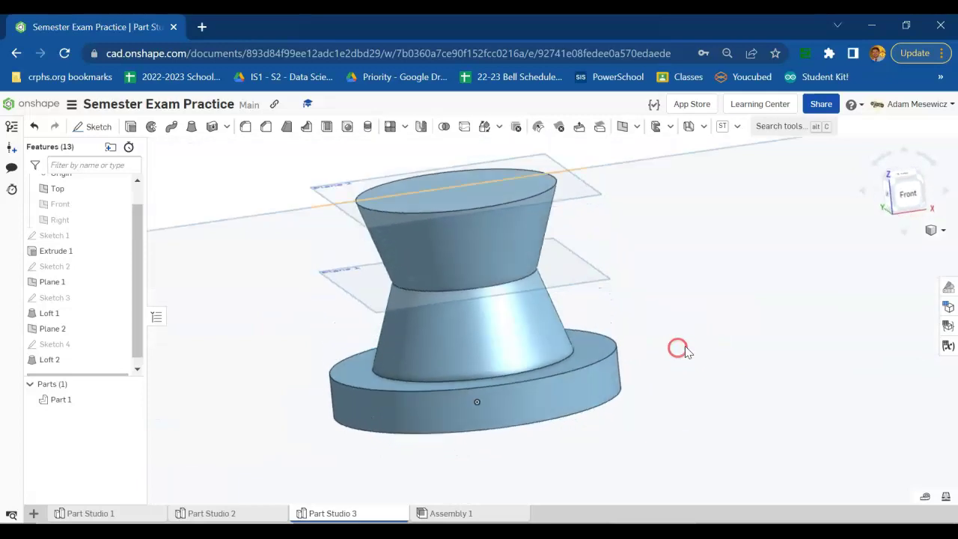
Set the front view, show the Front plane and start a sketch on it.
{"action": "left_click", "coordinate": [909, 192]}
{"action": "scroll", "coordinate": [599, 287], "scroll_direction": "up", "scroll_amount": 2}
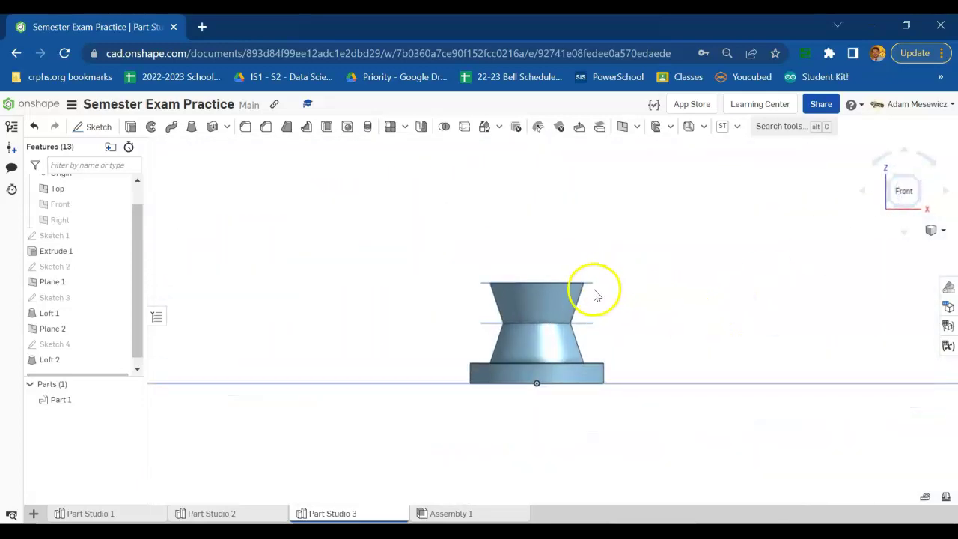
{"action": "left_click", "coordinate": [907, 197]}
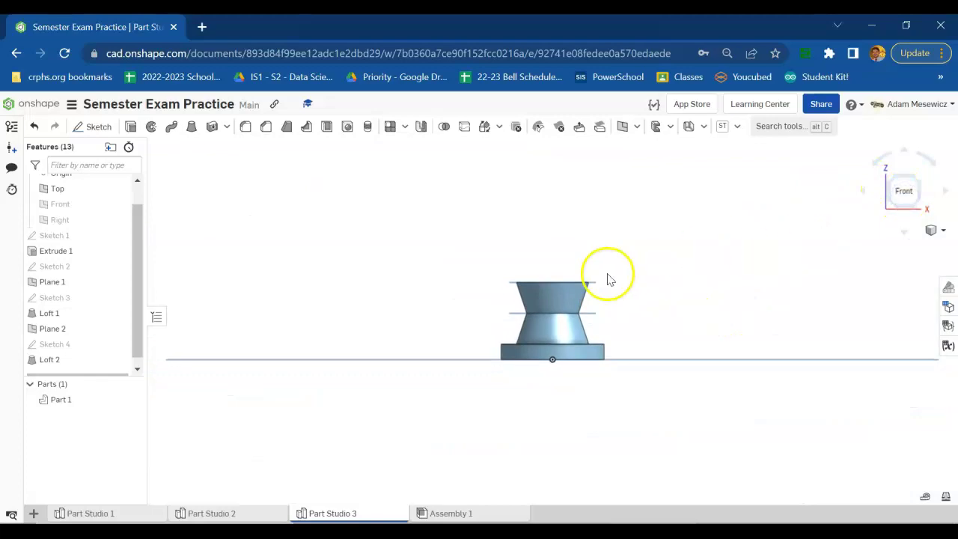
{"action": "key", "text": "alt+Tab"}
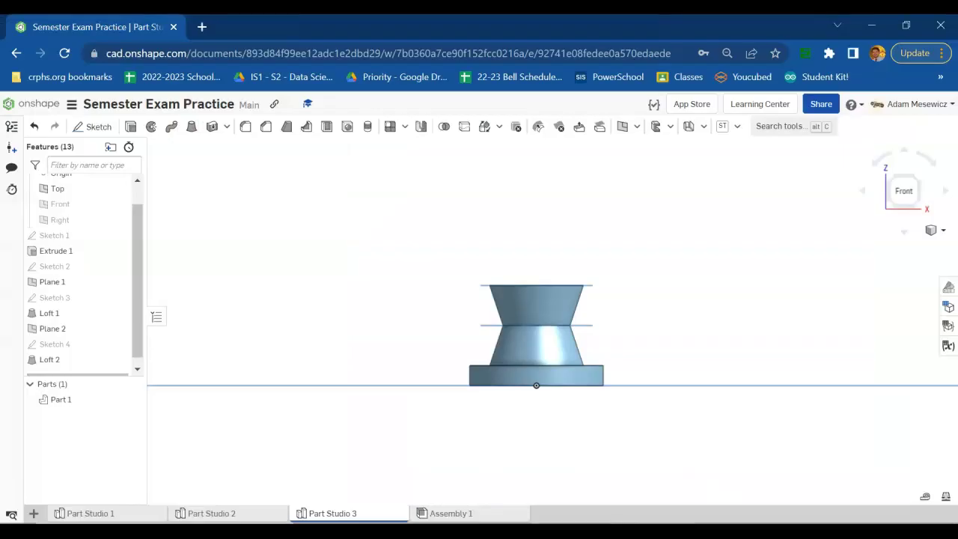
{"action": "left_click", "coordinate": [119, 204]}
{"action": "scroll", "coordinate": [419, 427], "scroll_direction": "down", "scroll_amount": 5}
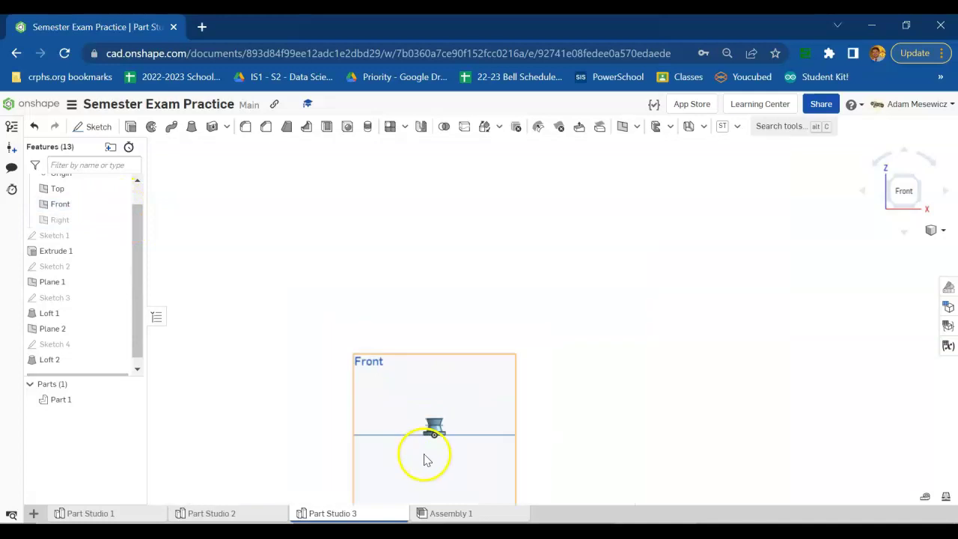
{"action": "scroll", "coordinate": [439, 359], "scroll_direction": "up", "scroll_amount": 8}
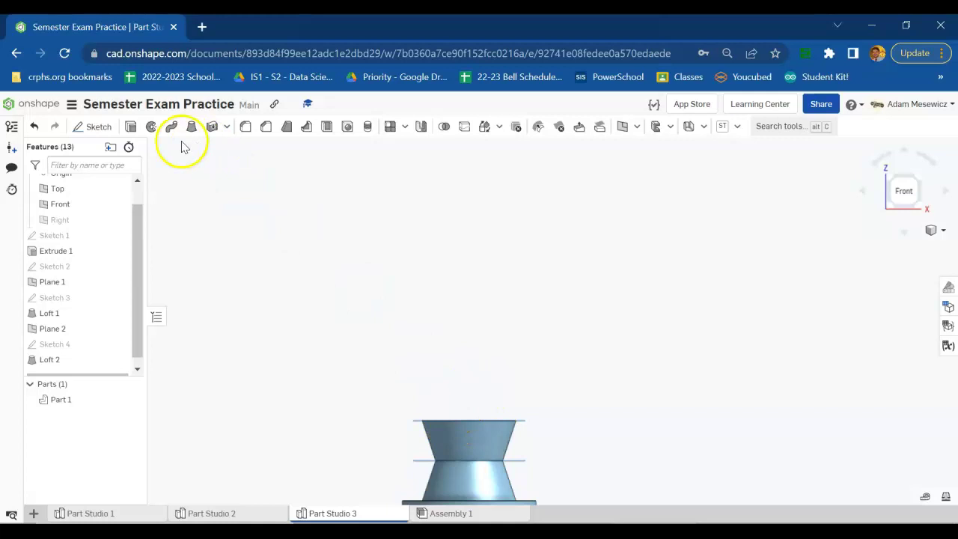
{"action": "left_click", "coordinate": [105, 127]}
{"action": "left_click", "coordinate": [567, 292]}
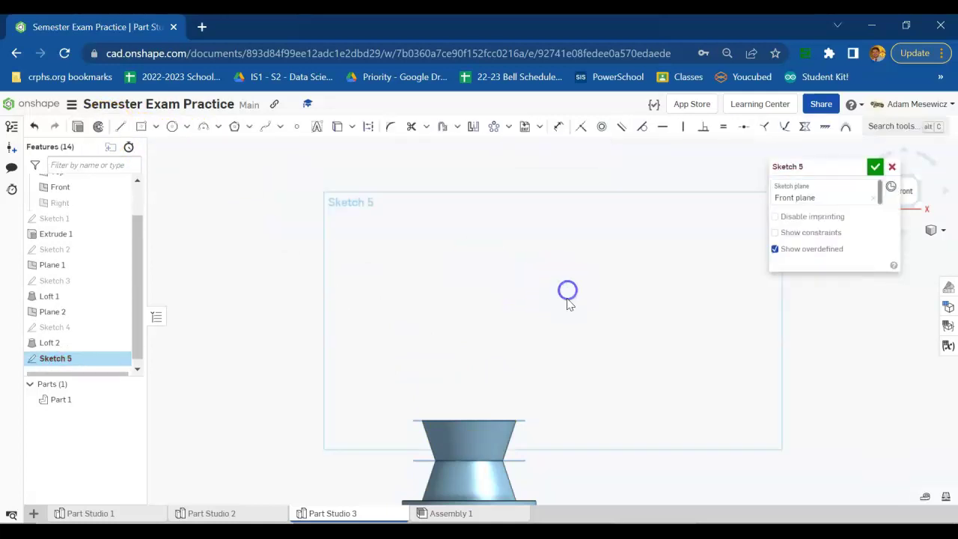
{"action": "scroll", "coordinate": [479, 483], "scroll_direction": "up", "scroll_amount": 2}
{"action": "scroll", "coordinate": [449, 426], "scroll_direction": "up", "scroll_amount": 2}
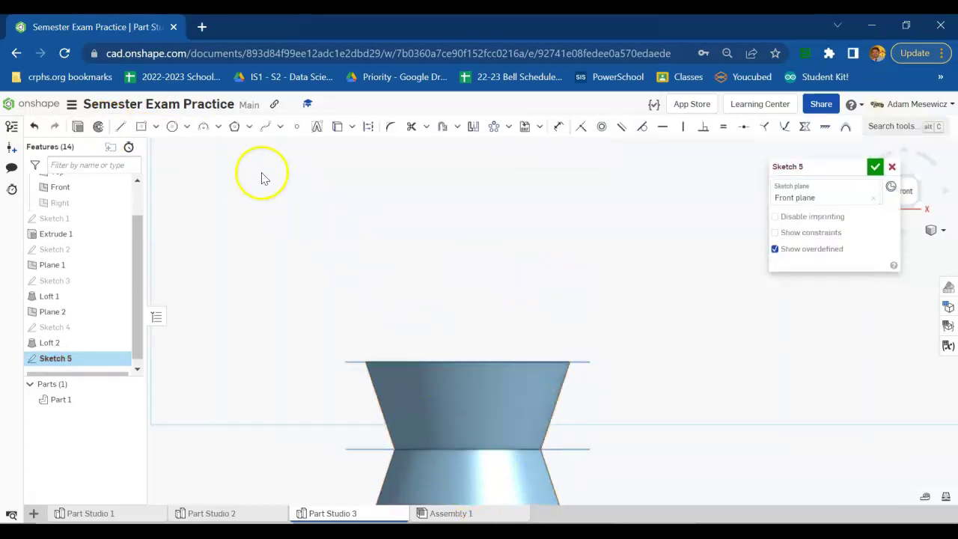
Draw a vertical line about 7.7 mm long upward on the part's axis, starting just inside the upper loft.
{"action": "left_click", "coordinate": [120, 126]}
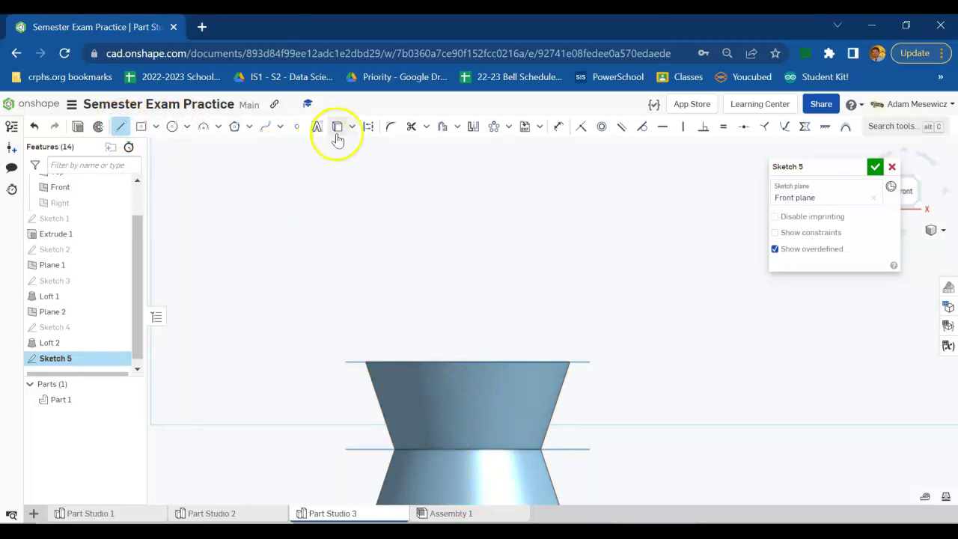
{"action": "left_click", "coordinate": [467, 372]}
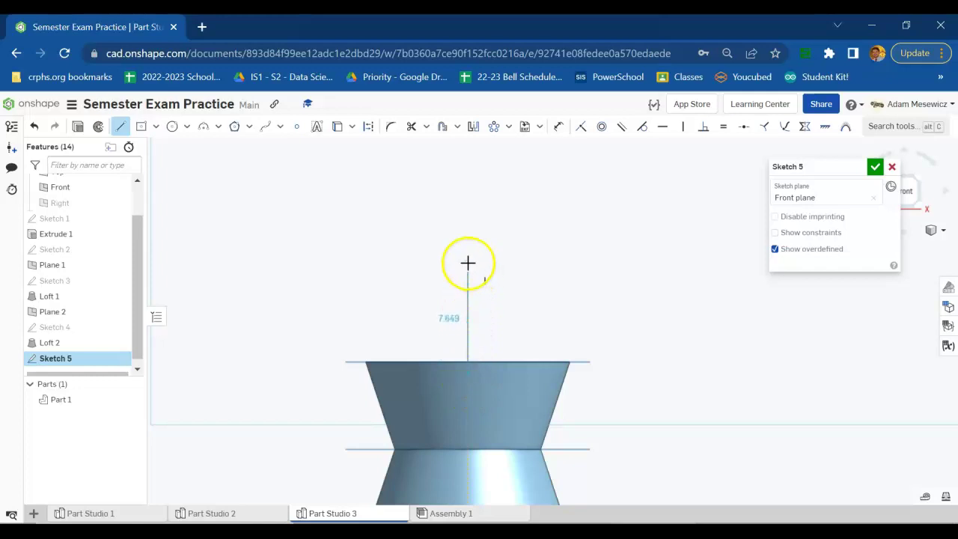
{"action": "left_click", "coordinate": [468, 262]}
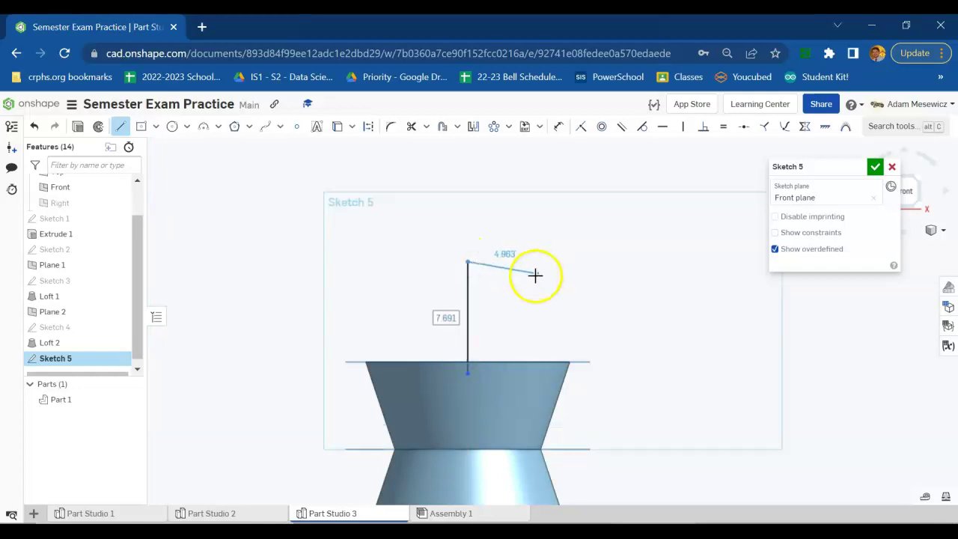
{"action": "key", "text": "Escape"}
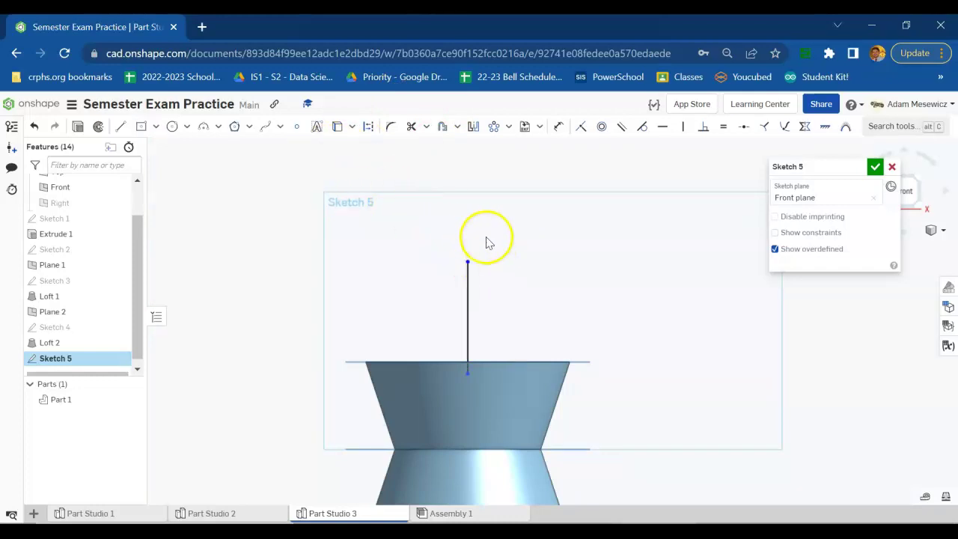
Dimension the vertical line's length to 10 mm.
{"action": "key", "text": "u"}
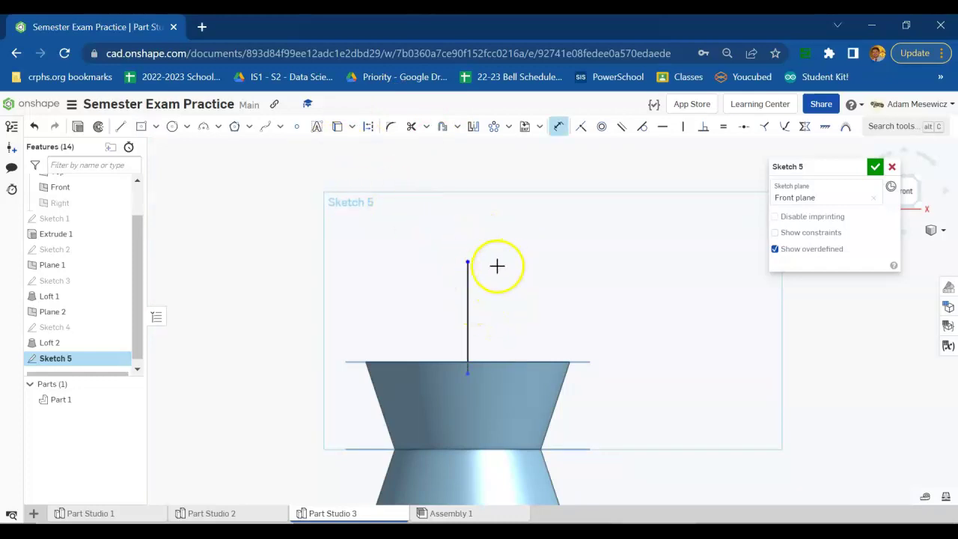
{"action": "left_click", "coordinate": [575, 485]}
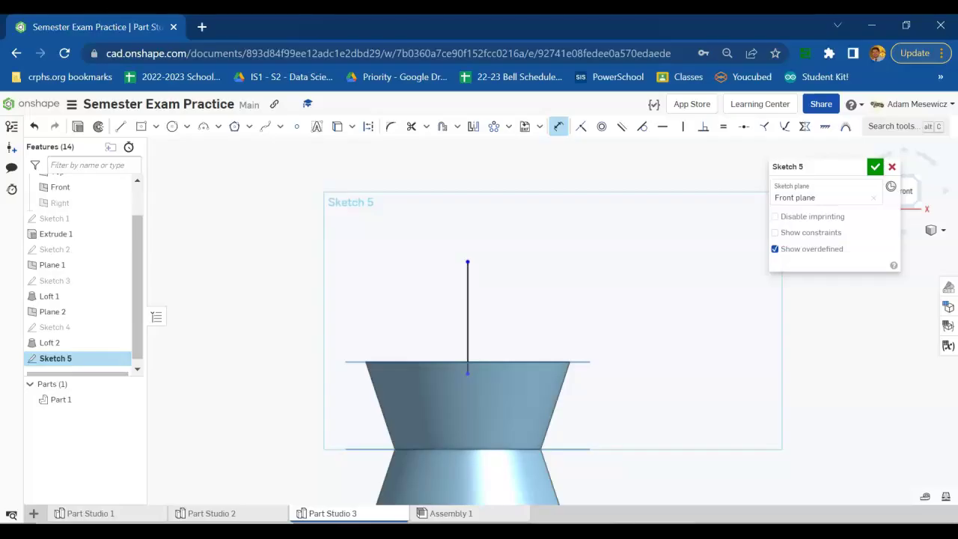
{"action": "left_click", "coordinate": [468, 317]}
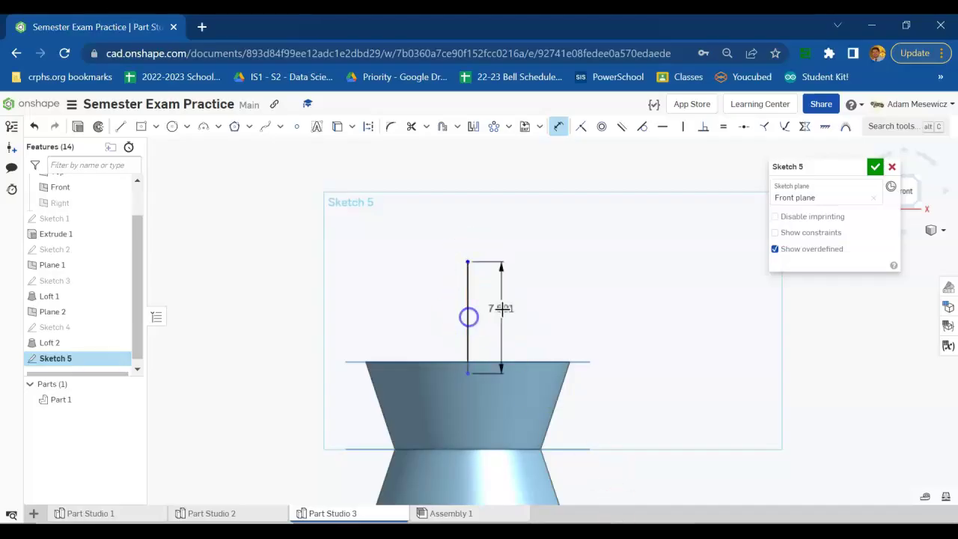
{"action": "type", "text": "10"}
{"action": "key", "text": "Return"}
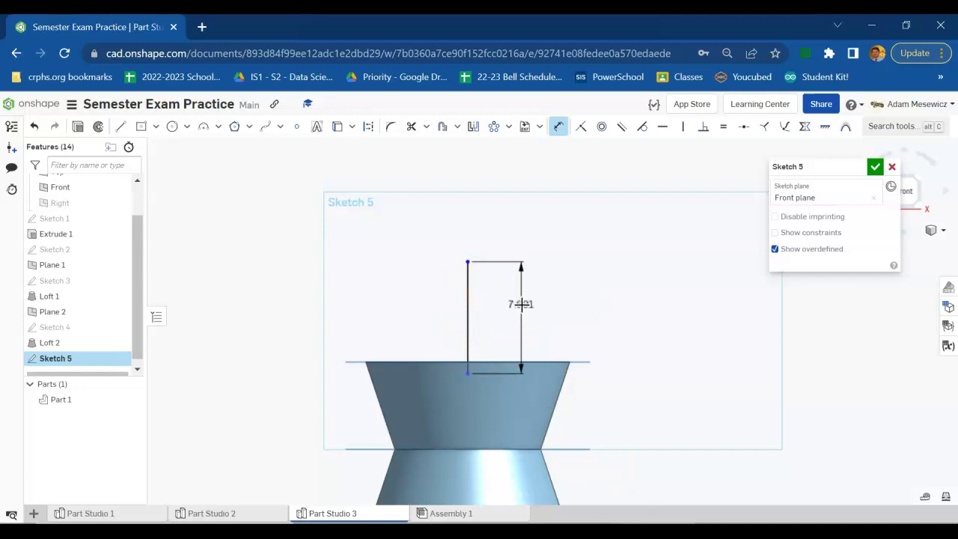
Move the 10 mm line down along the axis so its lower end sits just inside the upper loft's top face.
{"action": "left_click", "coordinate": [466, 277]}
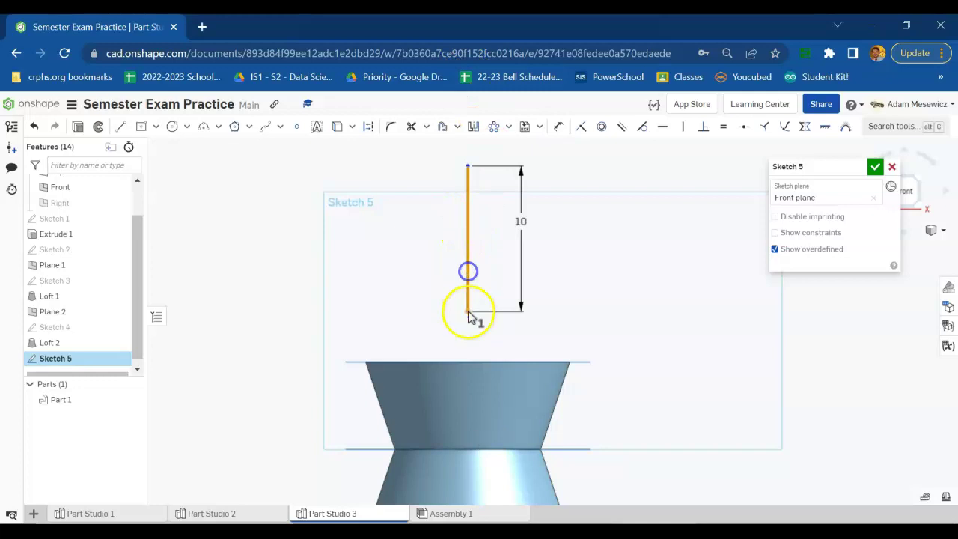
{"action": "left_click", "coordinate": [474, 339]}
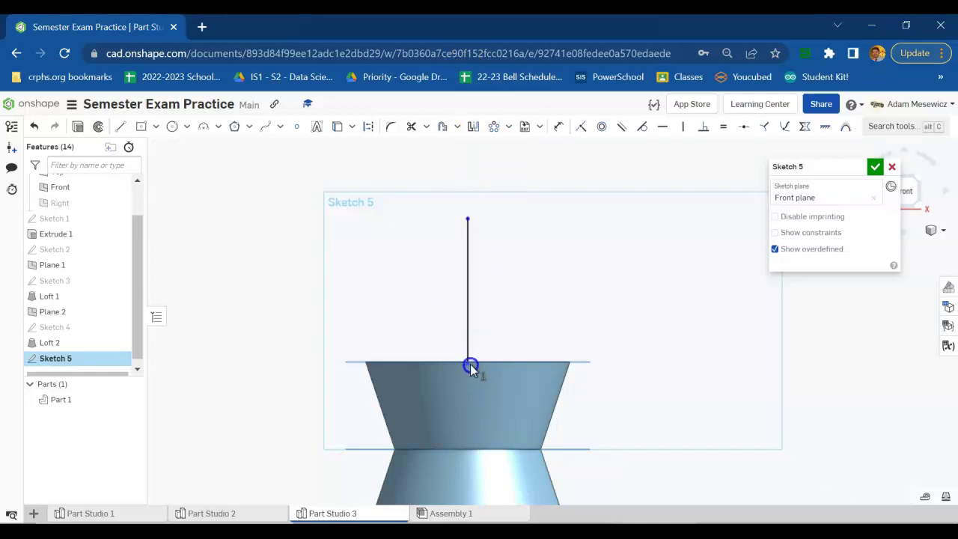
{"action": "left_click", "coordinate": [530, 225]}
{"action": "left_click", "coordinate": [519, 274]}
Draw a three-point arc joining the ends of the 10 mm vertical line, bulging to its right with a radius of about 5.2 mm.
{"action": "key", "text": "alt+Tab"}
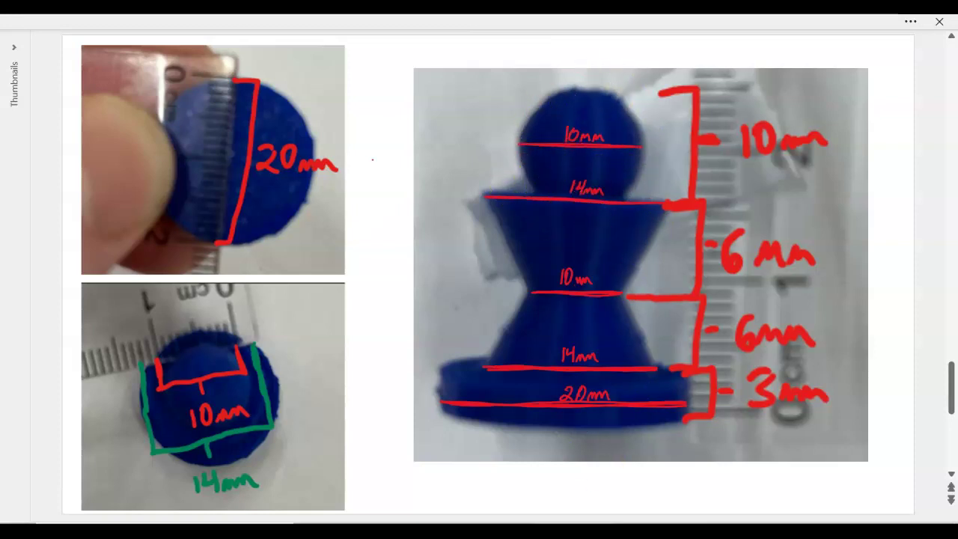
{"action": "key", "text": "alt+Tab"}
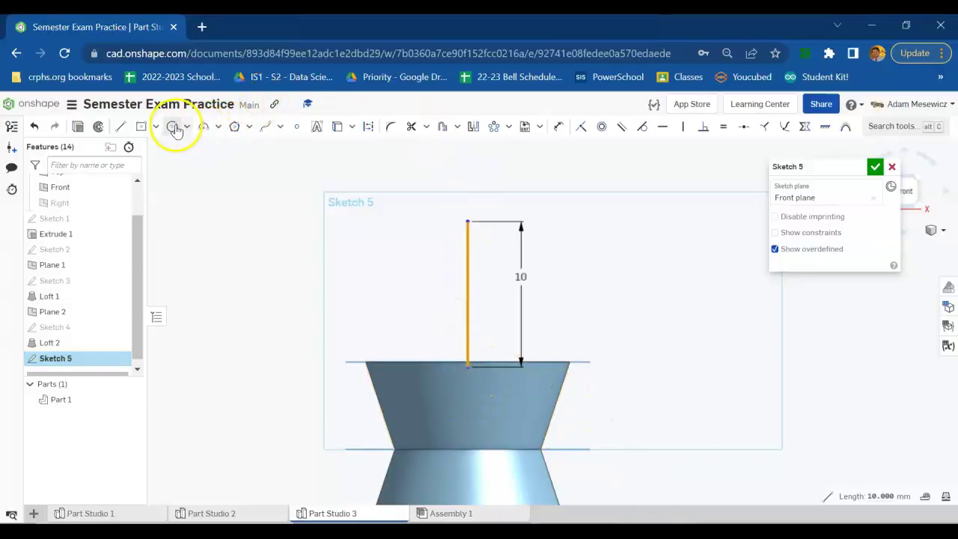
{"action": "left_click", "coordinate": [199, 132]}
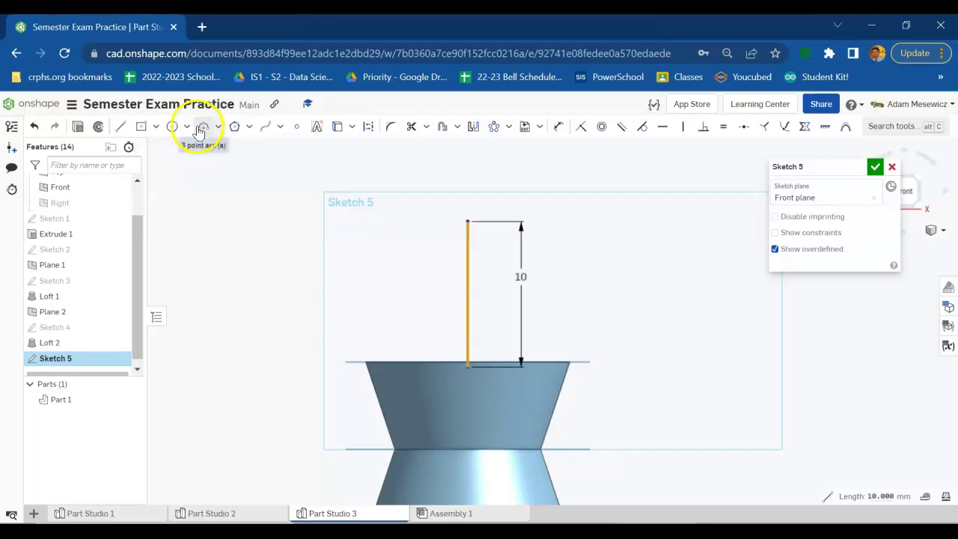
{"action": "left_click", "coordinate": [475, 223]}
{"action": "left_click_drag", "start_coordinate": [469, 222], "coordinate": [468, 366]}
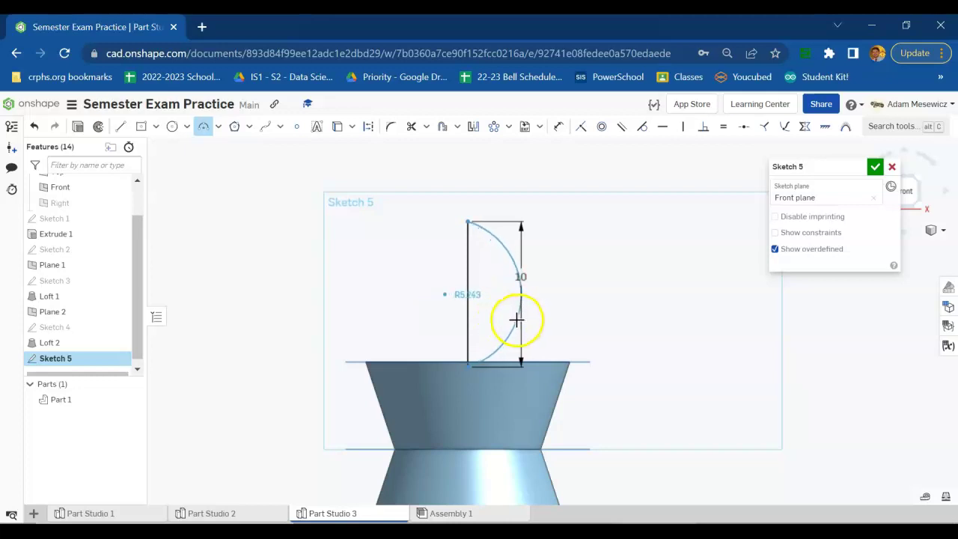
{"action": "left_click", "coordinate": [518, 320]}
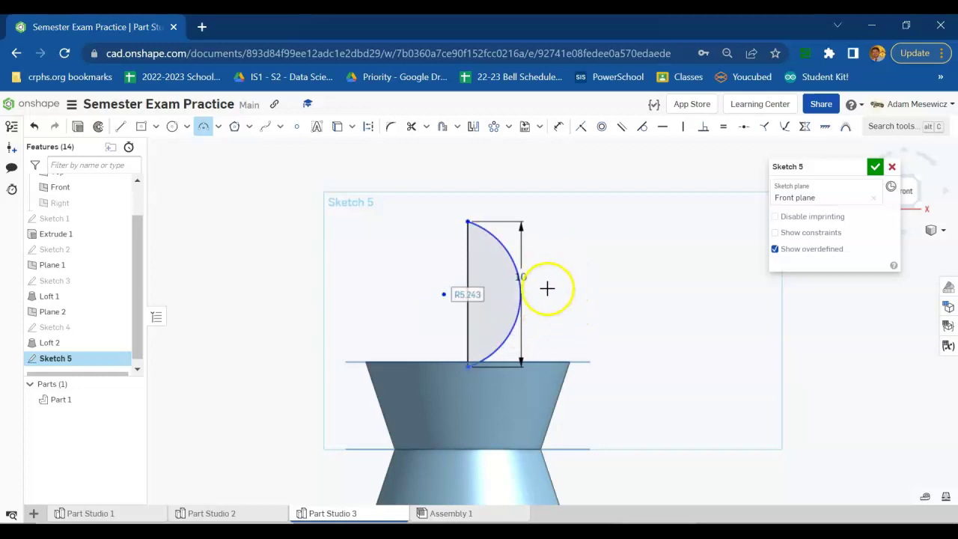
Dimension the arc's radius to 5 mm and finish the half-circle sketch.
{"action": "key", "text": "d"}
{"action": "left_click", "coordinate": [522, 295]}
{"action": "left_click", "coordinate": [597, 296]}
{"action": "type", "text": "5"}
{"action": "key", "text": "Return"}
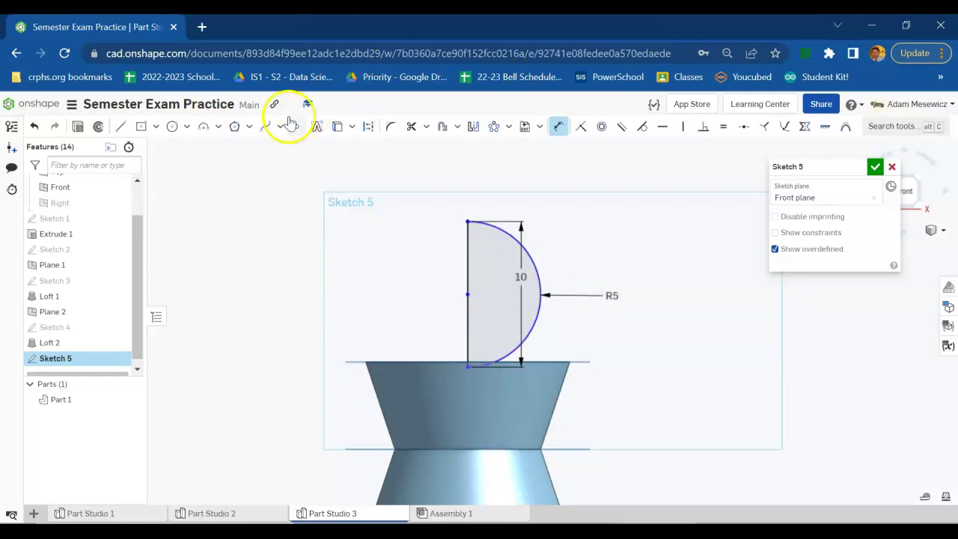
{"action": "left_click", "coordinate": [875, 167]}
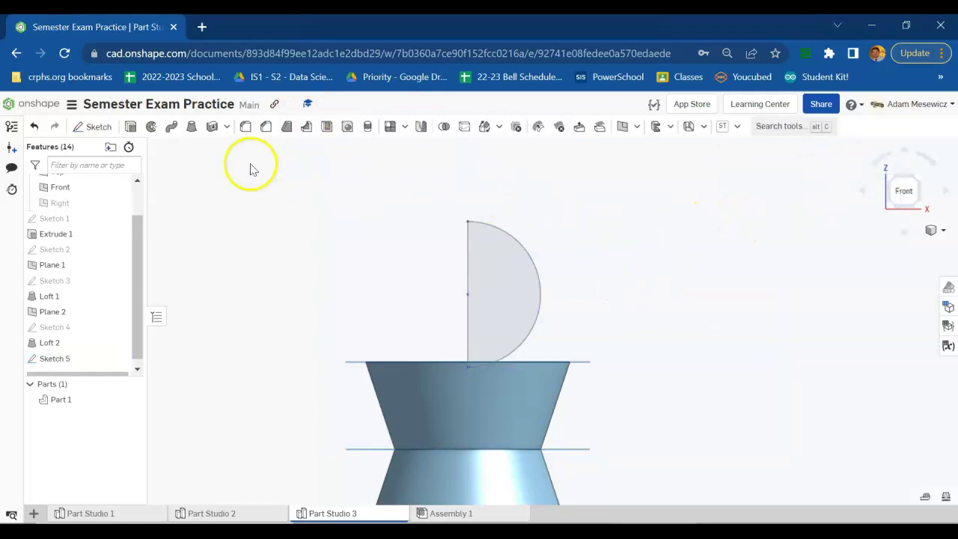
Revolve the half-circle region fully around its straight vertical edge, adding the ball to Part 1.
{"action": "left_click", "coordinate": [150, 129]}
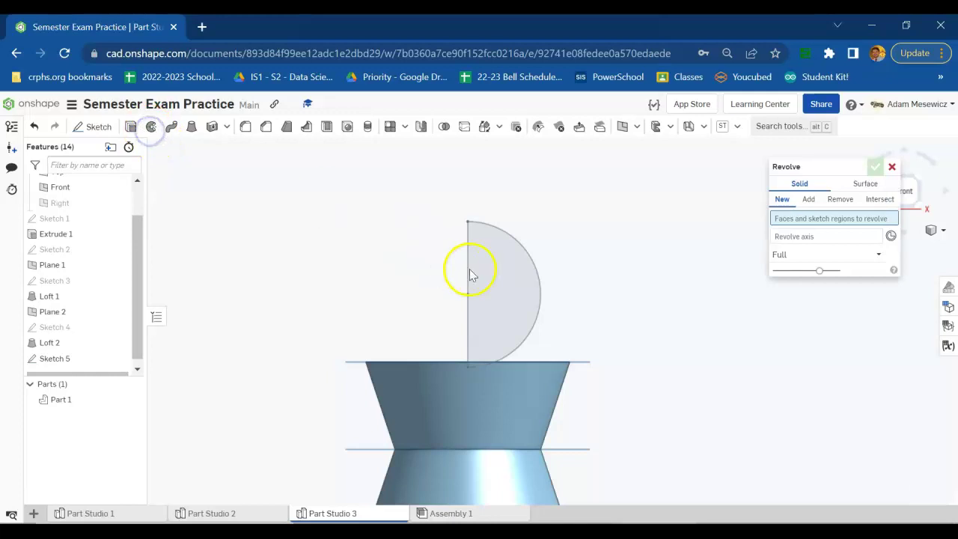
{"action": "left_click", "coordinate": [507, 278]}
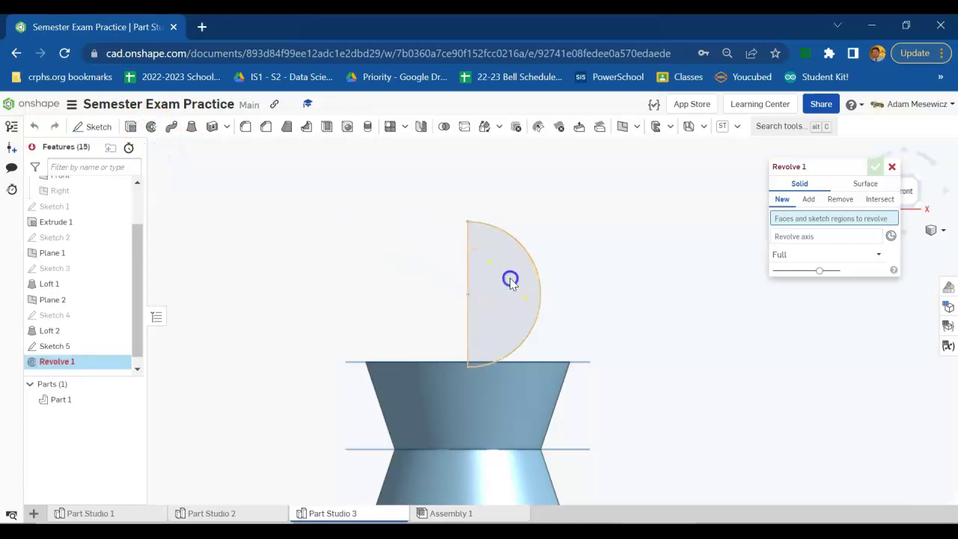
{"action": "left_click", "coordinate": [844, 247]}
{"action": "left_click", "coordinate": [467, 271]}
{"action": "right_click_drag", "start_coordinate": [603, 322], "coordinate": [611, 329]}
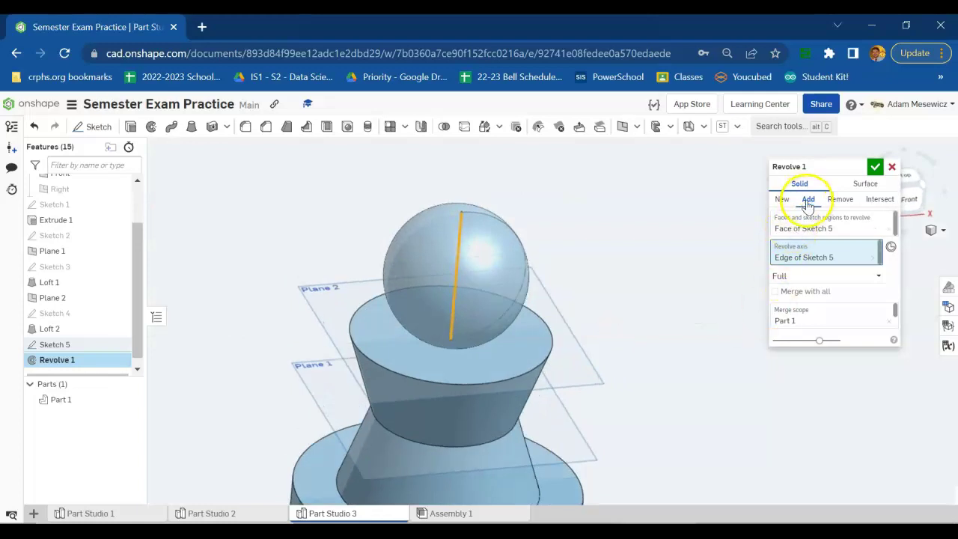
{"action": "left_click", "coordinate": [875, 166]}
{"action": "mouse_move", "coordinate": [718, 368]}
{"action": "right_mouse_down"}
{"action": "mouse_move", "coordinate": [709, 334]}
{"action": "mouse_move", "coordinate": [735, 363]}
{"action": "right_mouse_up"}
{"action": "scroll", "coordinate": [711, 378], "scroll_direction": "down", "scroll_amount": 5}
{"action": "scroll", "coordinate": [706, 353], "scroll_direction": "up", "scroll_amount": 4}
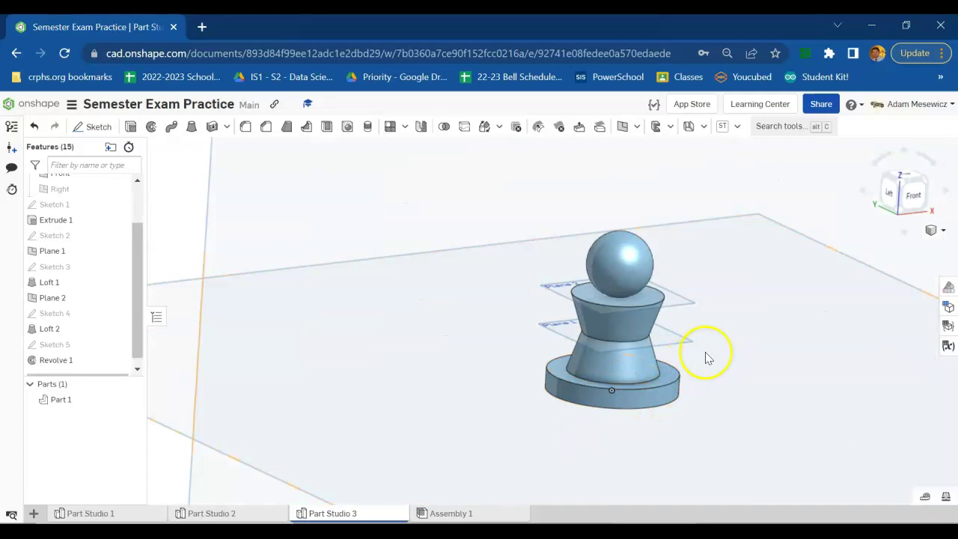
{"action": "mouse_move", "coordinate": [719, 307]}
{"action": "right_mouse_down"}
{"action": "mouse_move", "coordinate": [697, 324]}
{"action": "mouse_move", "coordinate": [697, 349]}
{"action": "mouse_move", "coordinate": [766, 357]}
{"action": "mouse_move", "coordinate": [828, 394]}
{"action": "mouse_move", "coordinate": [786, 425]}
{"action": "mouse_move", "coordinate": [749, 479]}
{"action": "mouse_move", "coordinate": [802, 394]}
{"action": "mouse_move", "coordinate": [832, 396]}
{"action": "mouse_move", "coordinate": [787, 427]}
{"action": "mouse_move", "coordinate": [783, 479]}
{"action": "mouse_move", "coordinate": [811, 424]}
{"action": "mouse_move", "coordinate": [846, 407]}
{"action": "mouse_move", "coordinate": [844, 429]}
{"action": "right_mouse_up"}
{"action": "mouse_move", "coordinate": [394, 343]}
{"action": "right_mouse_down"}
{"action": "mouse_move", "coordinate": [454, 349]}
{"action": "mouse_move", "coordinate": [509, 370]}
{"action": "mouse_move", "coordinate": [511, 384]}
{"action": "right_mouse_up"}
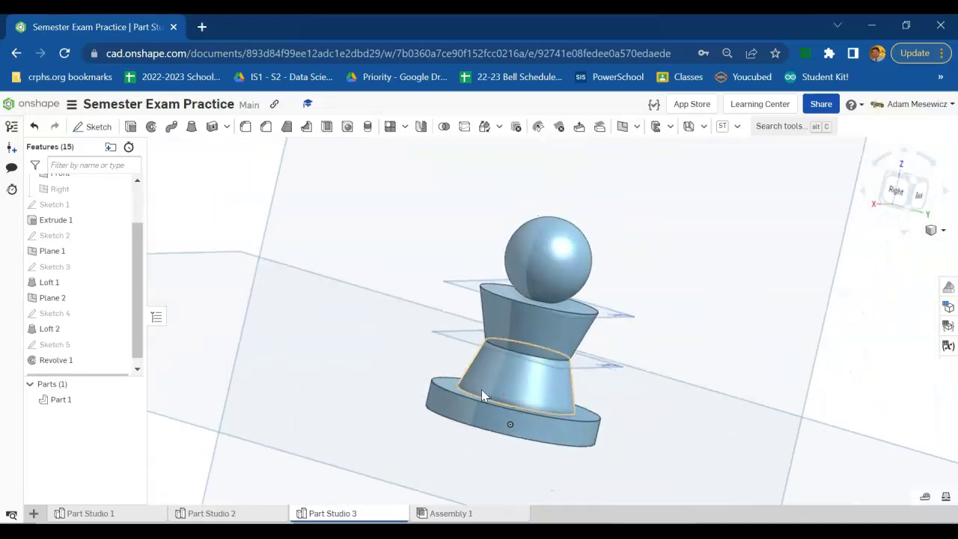